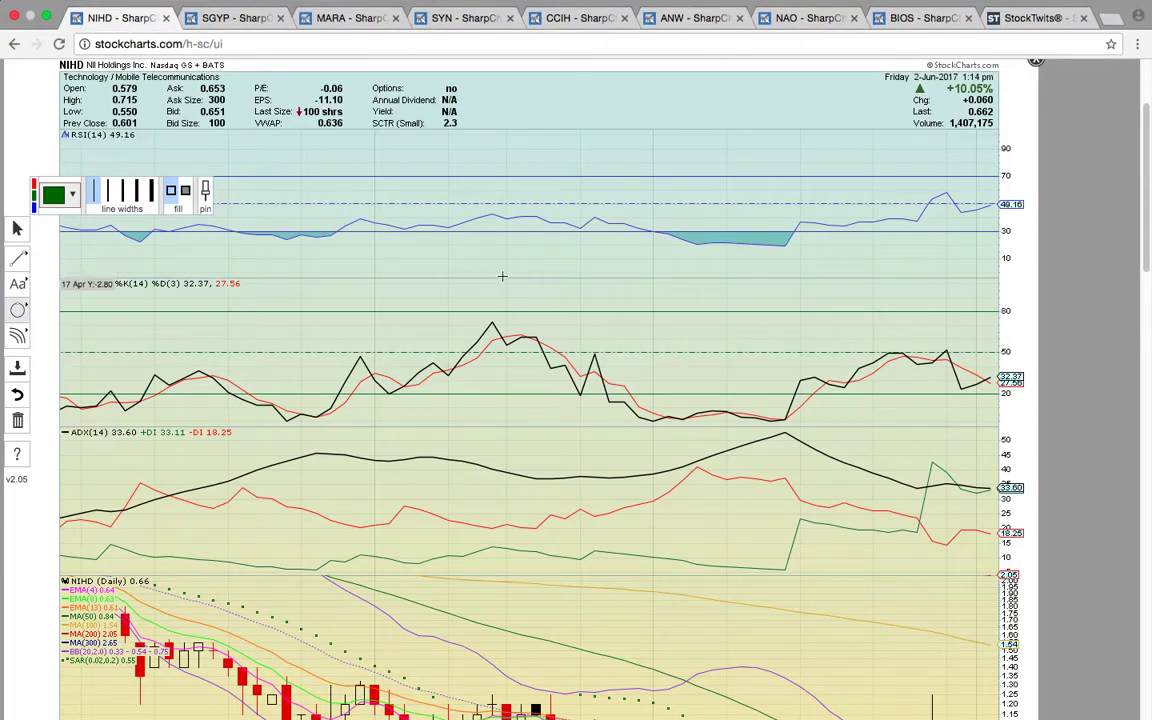
Circle NIHD's 0.84 and 1.64 axis levels and the top of the 30 May candle
scroll(502, 276, down, 7)
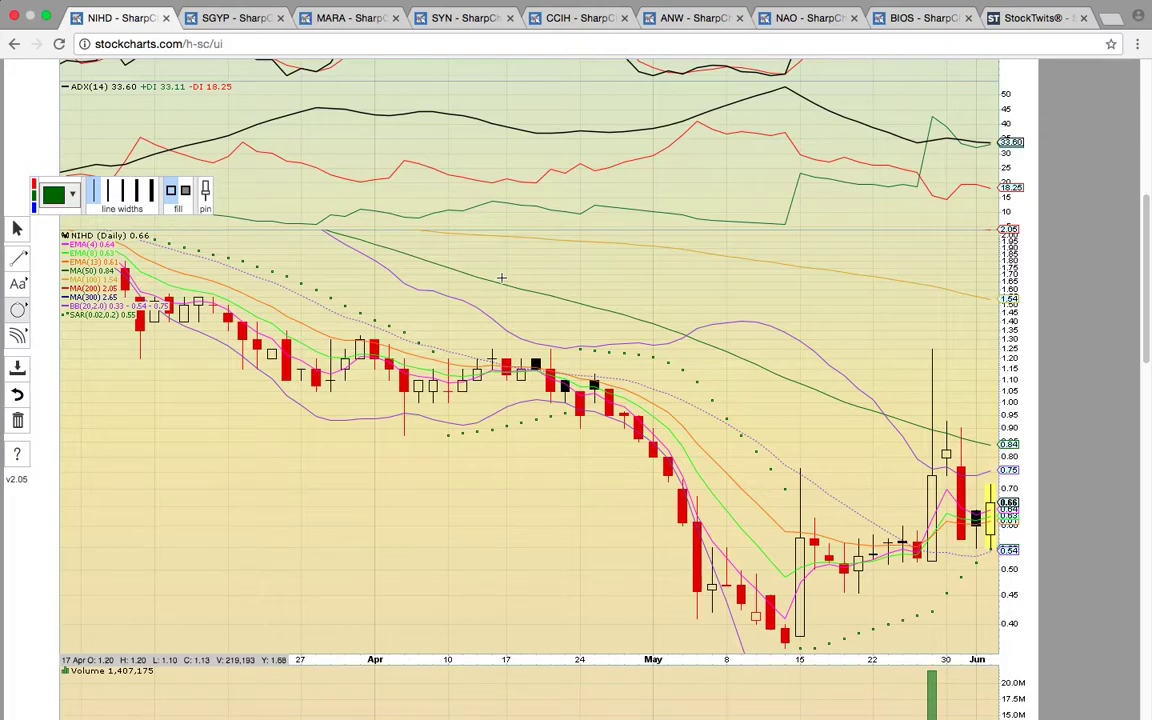
scroll(502, 277, down, 2)
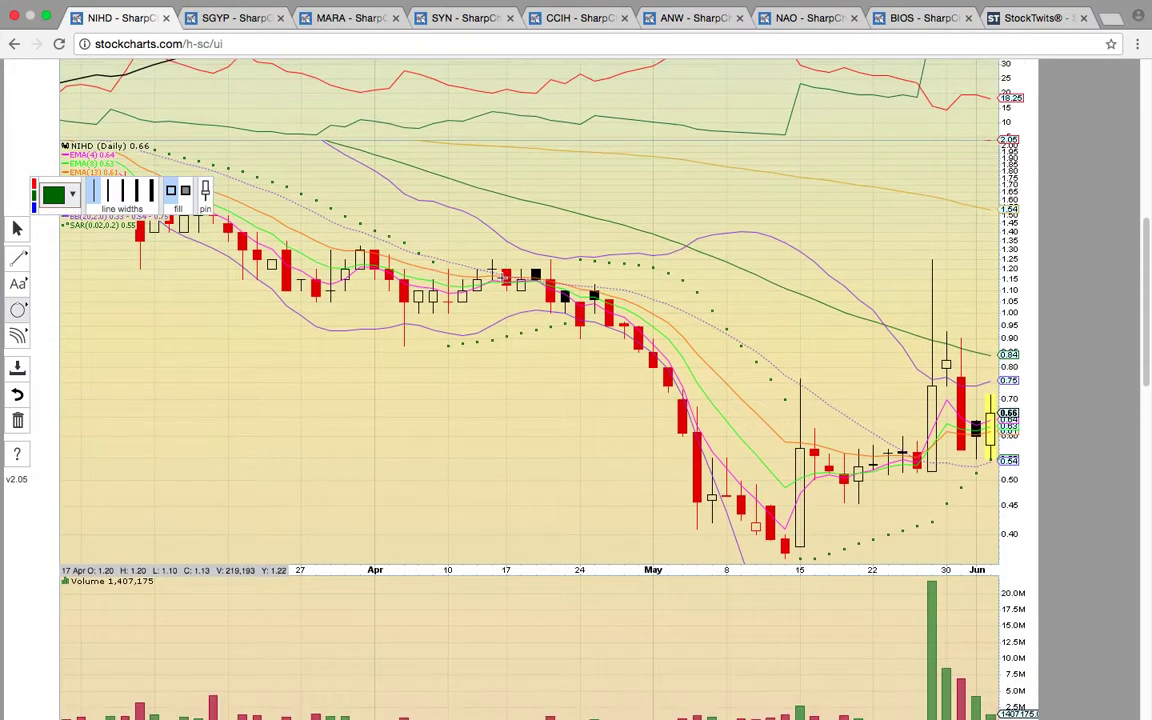
scroll(505, 277, down, 2)
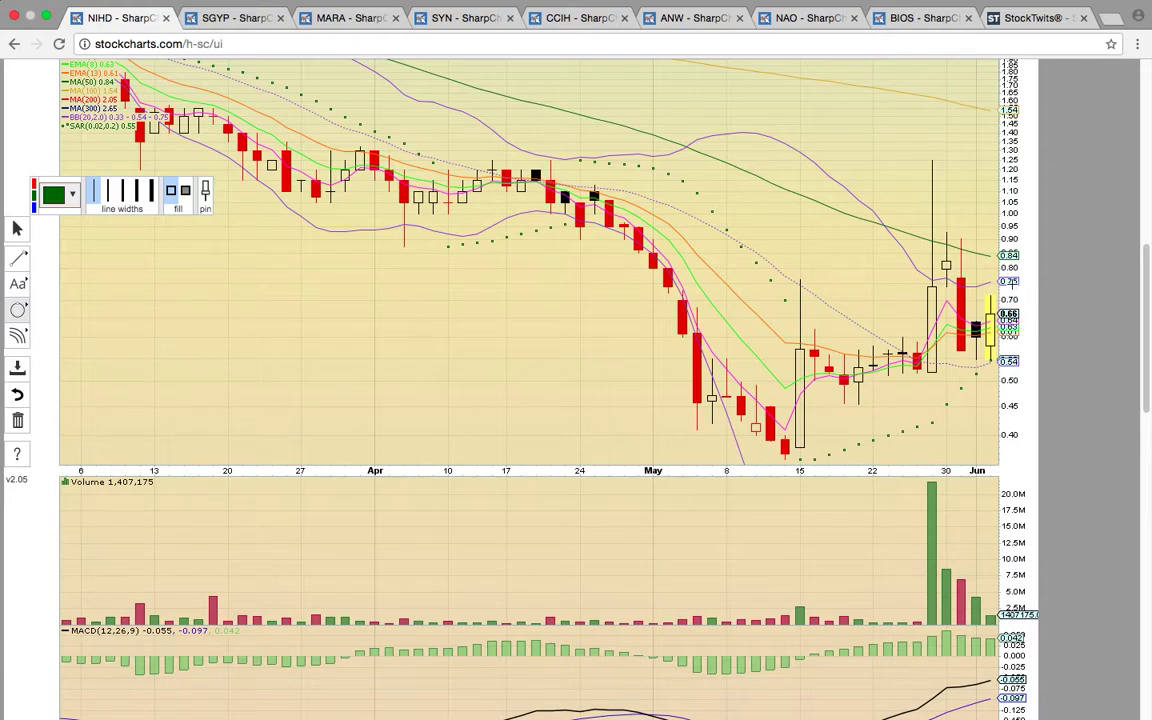
click(1028, 267)
click(968, 253)
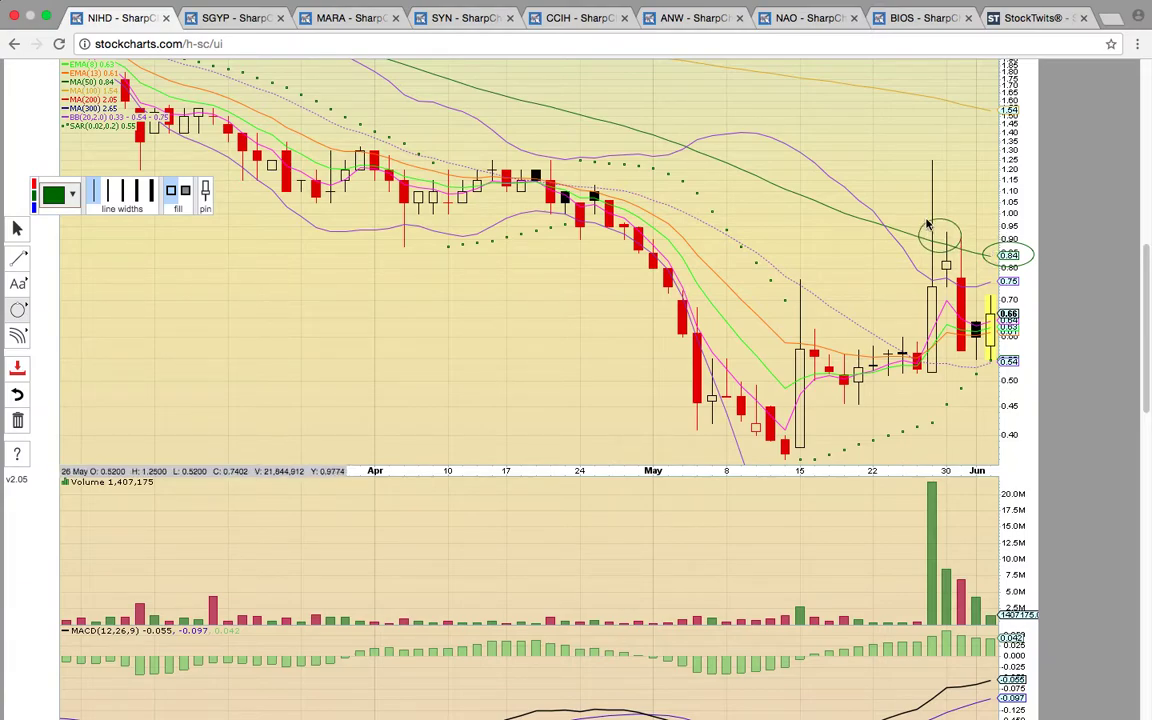
drag(965, 257, 971, 253)
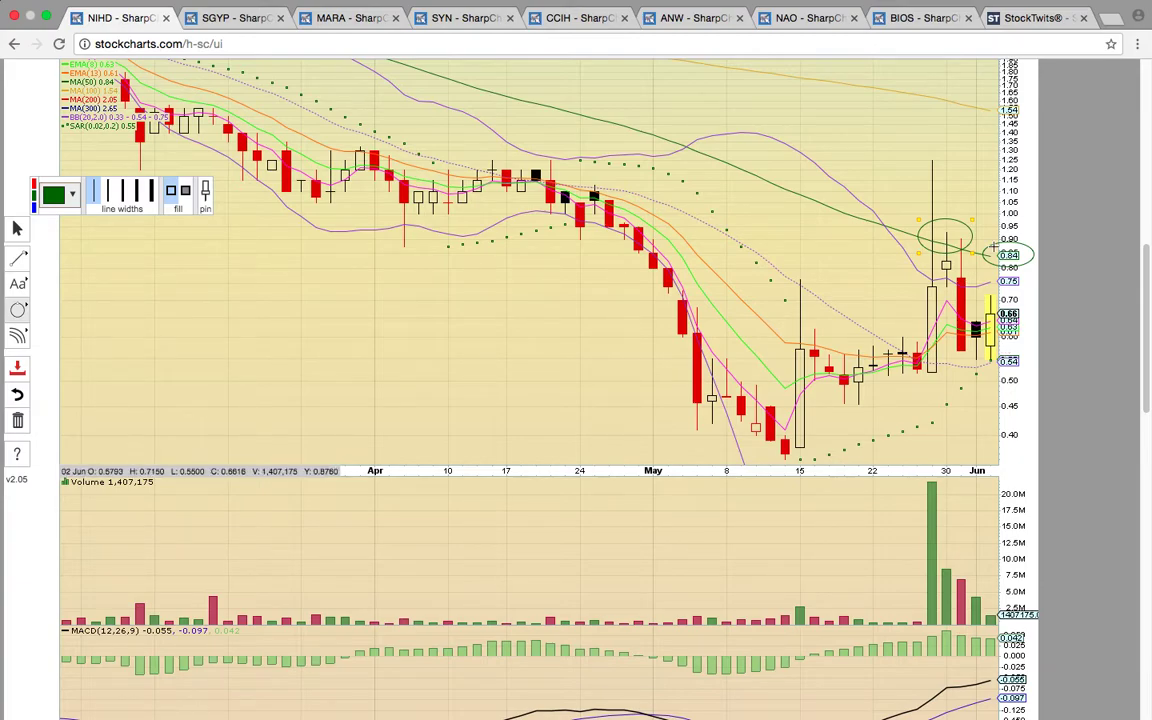
scroll(1000, 250, up, 4)
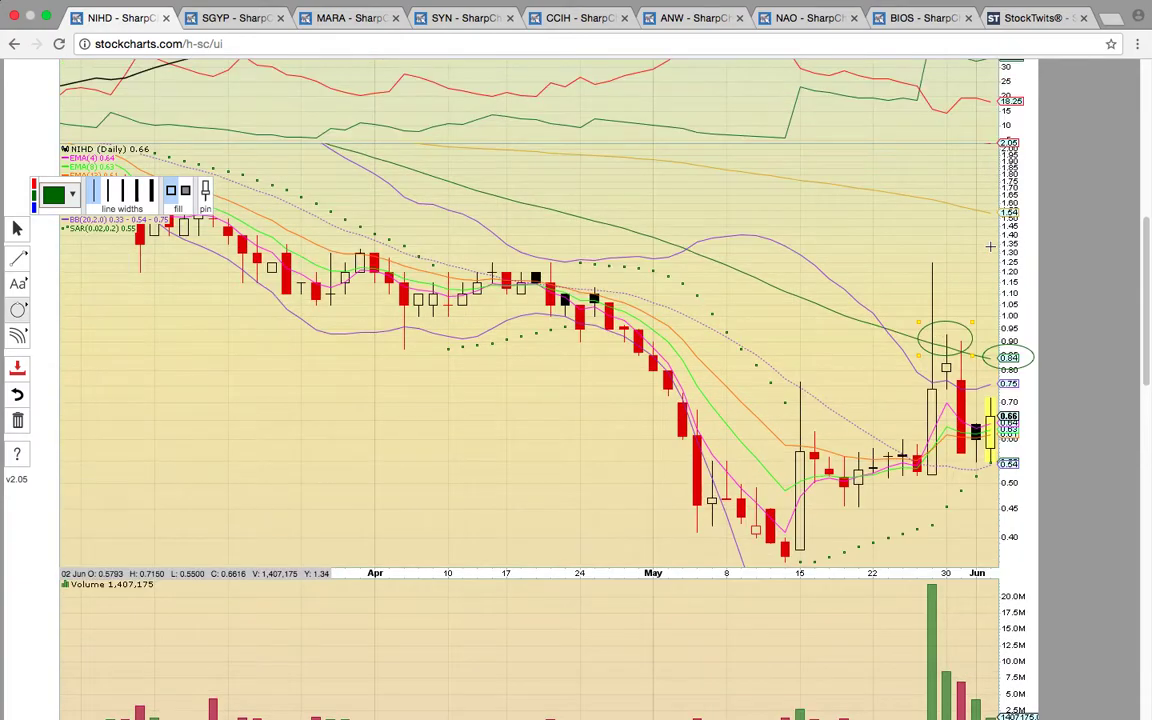
drag(975, 256, 1032, 291)
scroll(947, 585, down, 5)
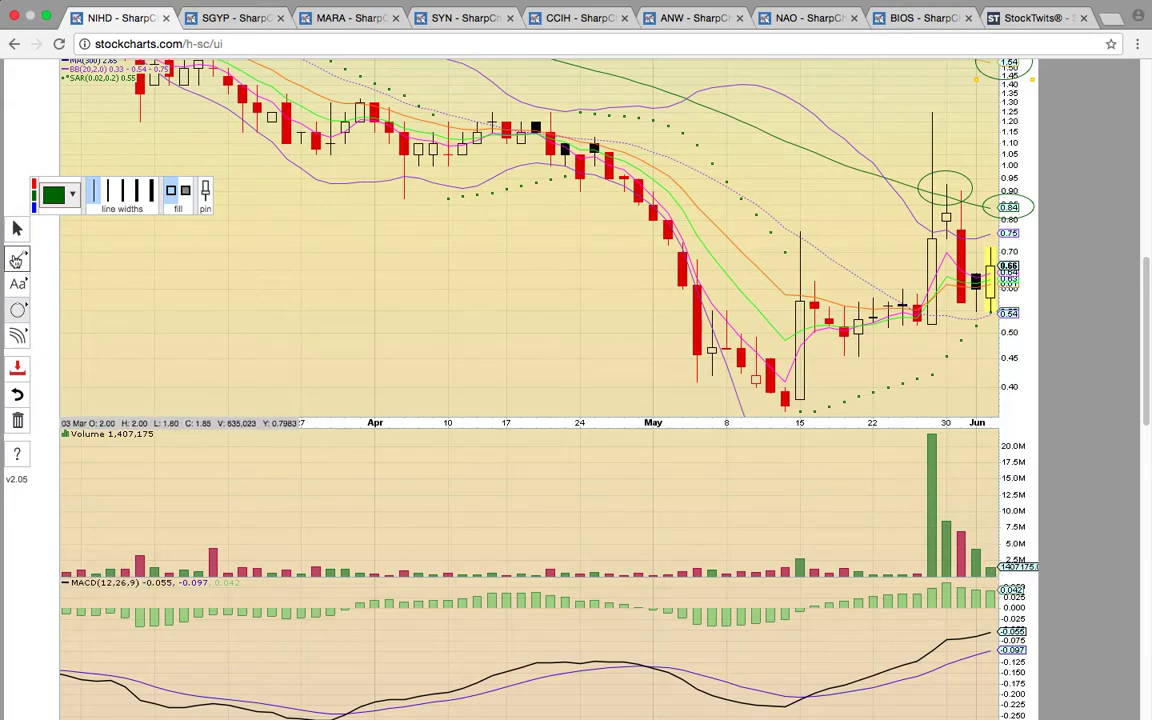
Draw a falling trendline across the latest volume bars
click(17, 257)
click(937, 508)
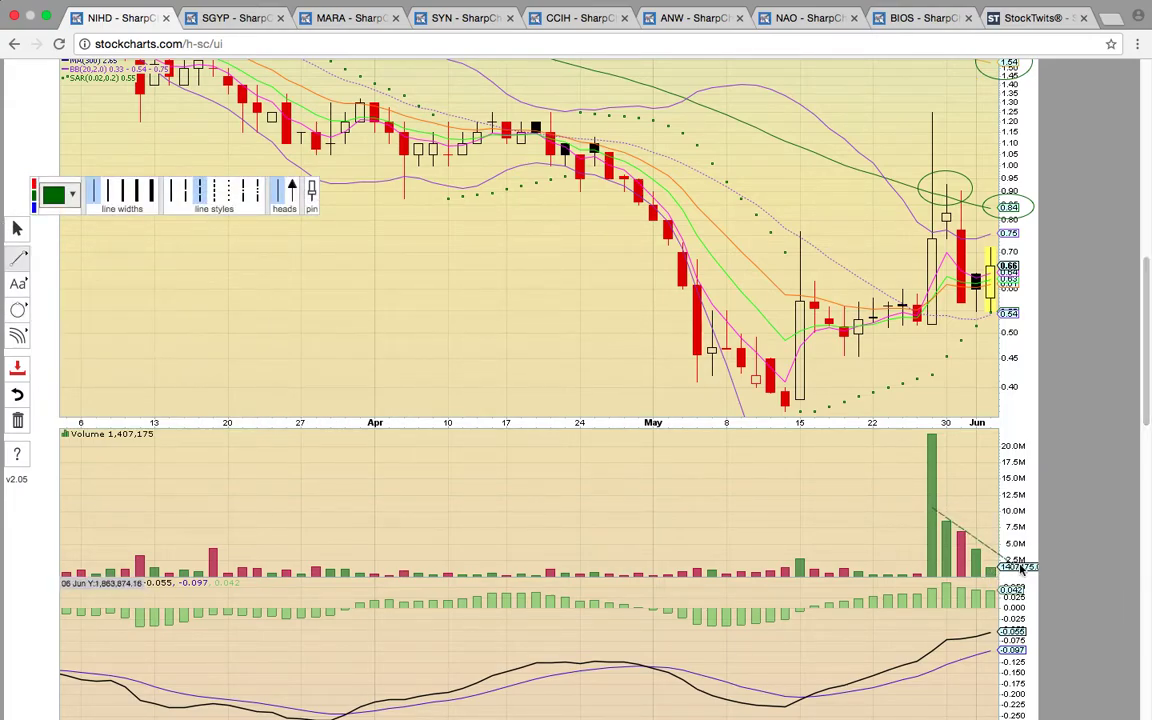
scroll(1000, 640, up, 2)
scroll(545, 350, up, 1)
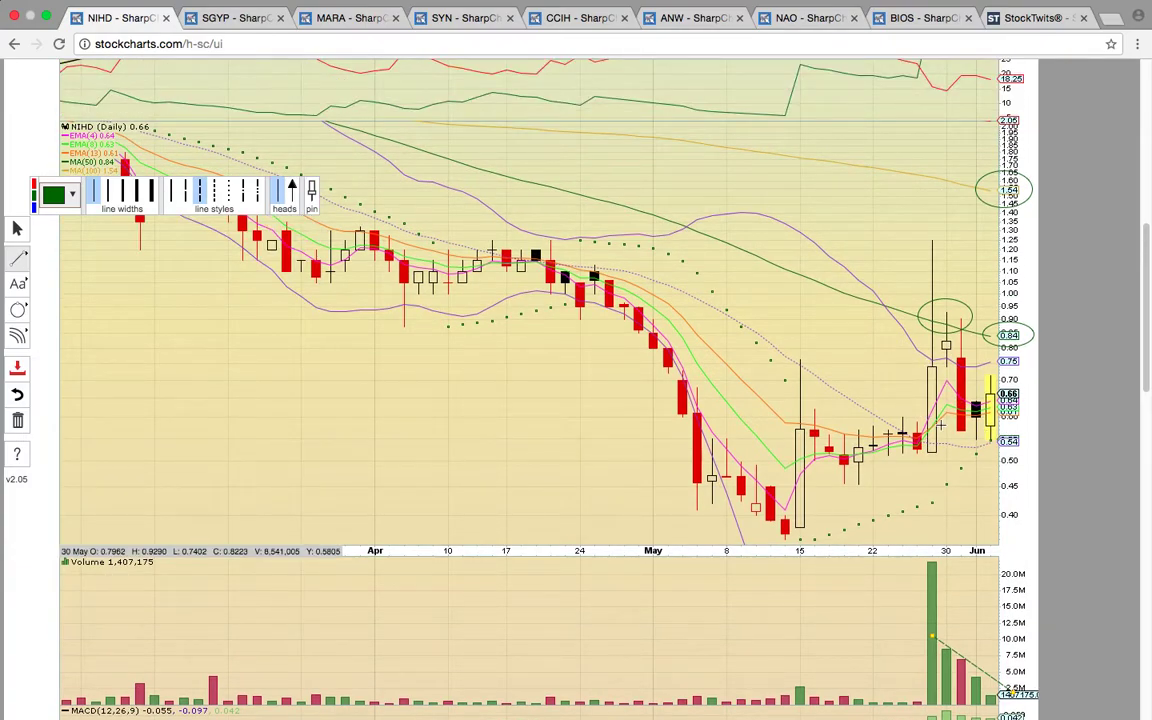
Switch to the SGYP chart and circle the latest RSI reading of 55.51
click(222, 20)
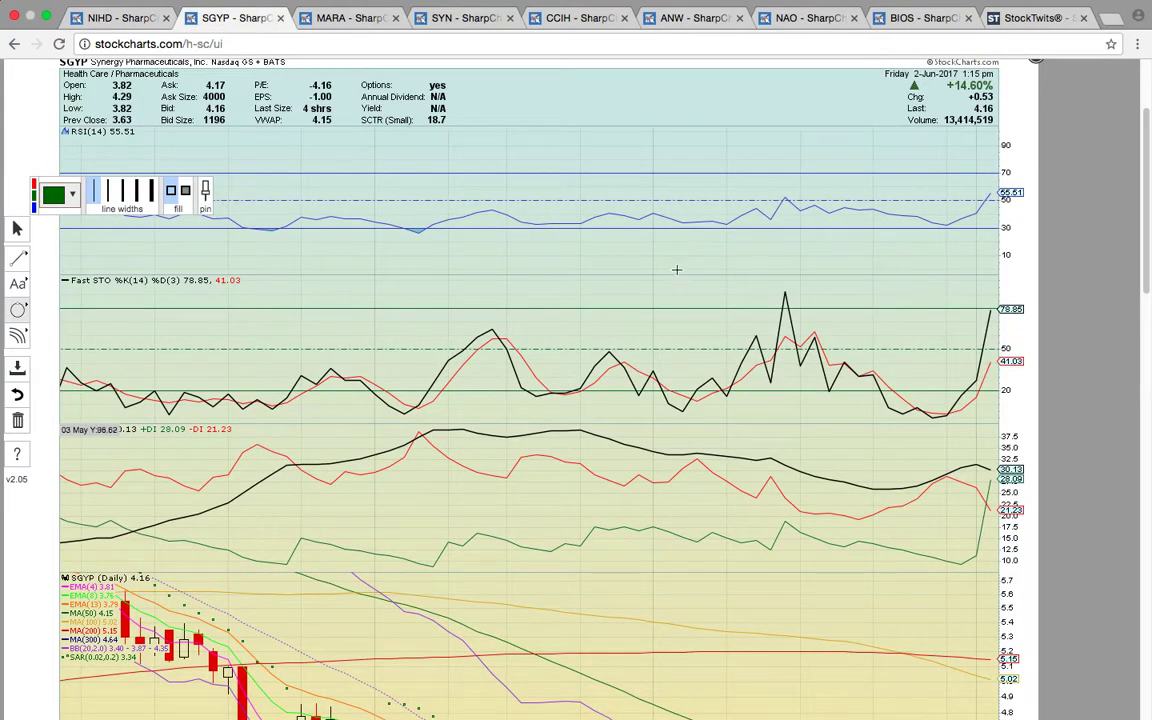
key(super+a)
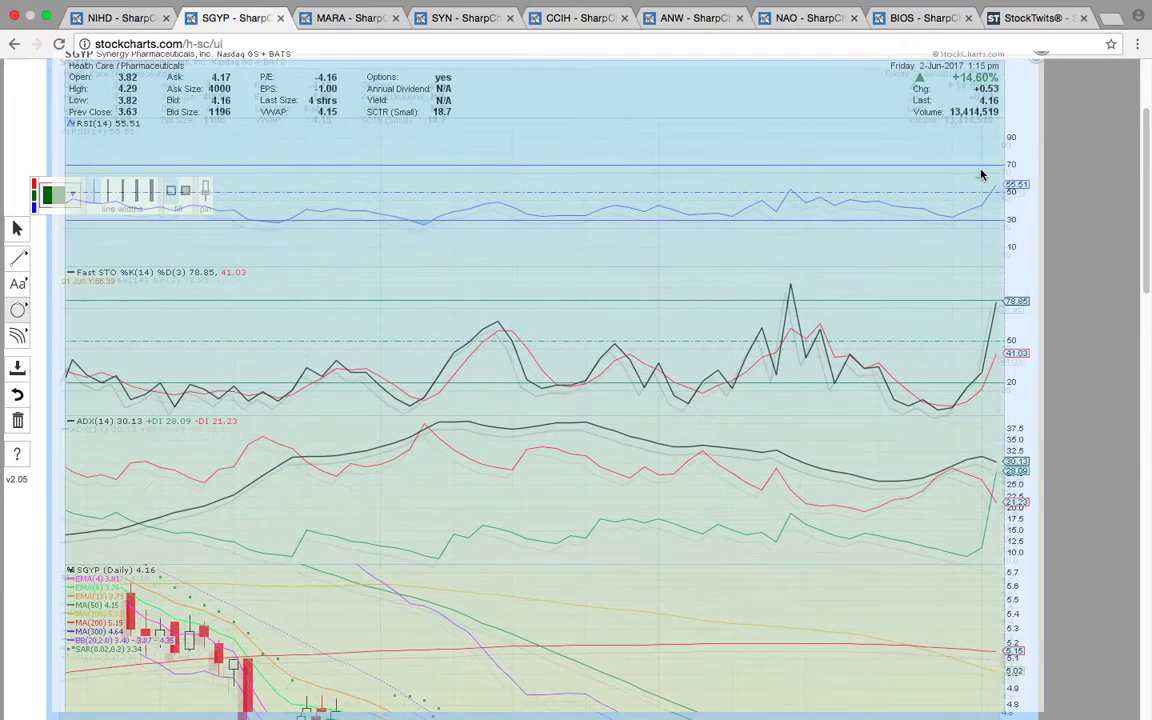
mouse_move(978, 176)
mouse_down()
mouse_move(921, 206)
mouse_move(1028, 212)
mouse_up()
click(925, 194)
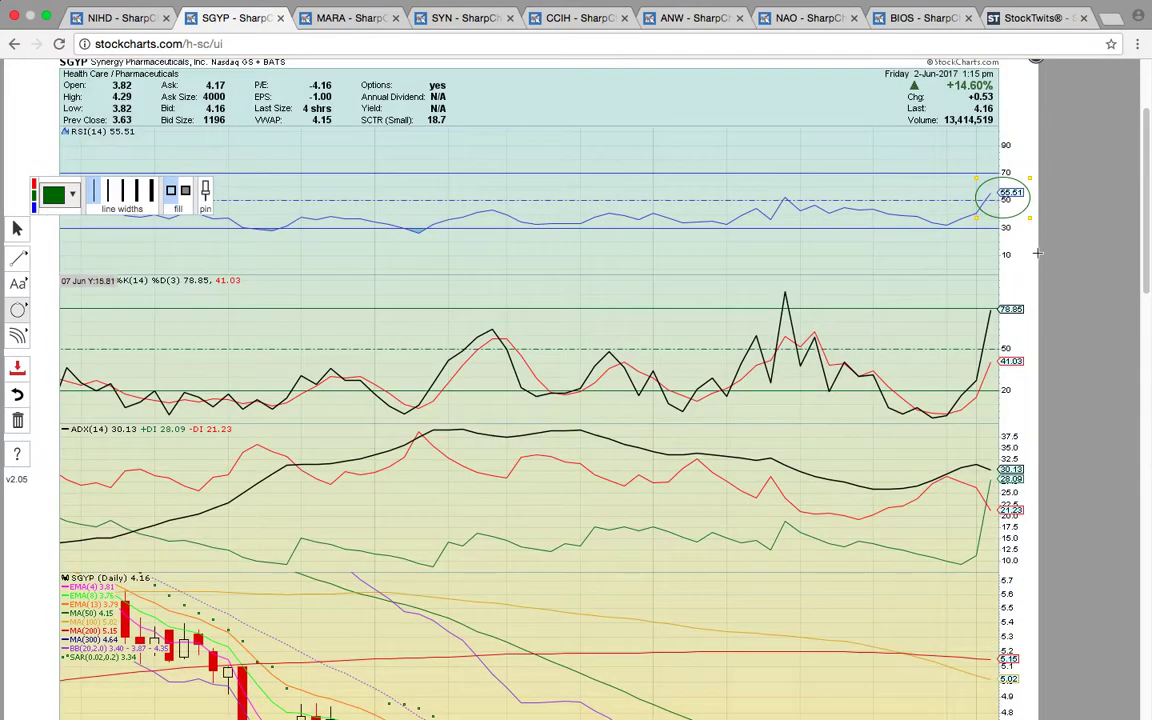
Circle the latest Fast STO value 78.85 and ADX reading 21.23
scroll(881, 188, down, 4)
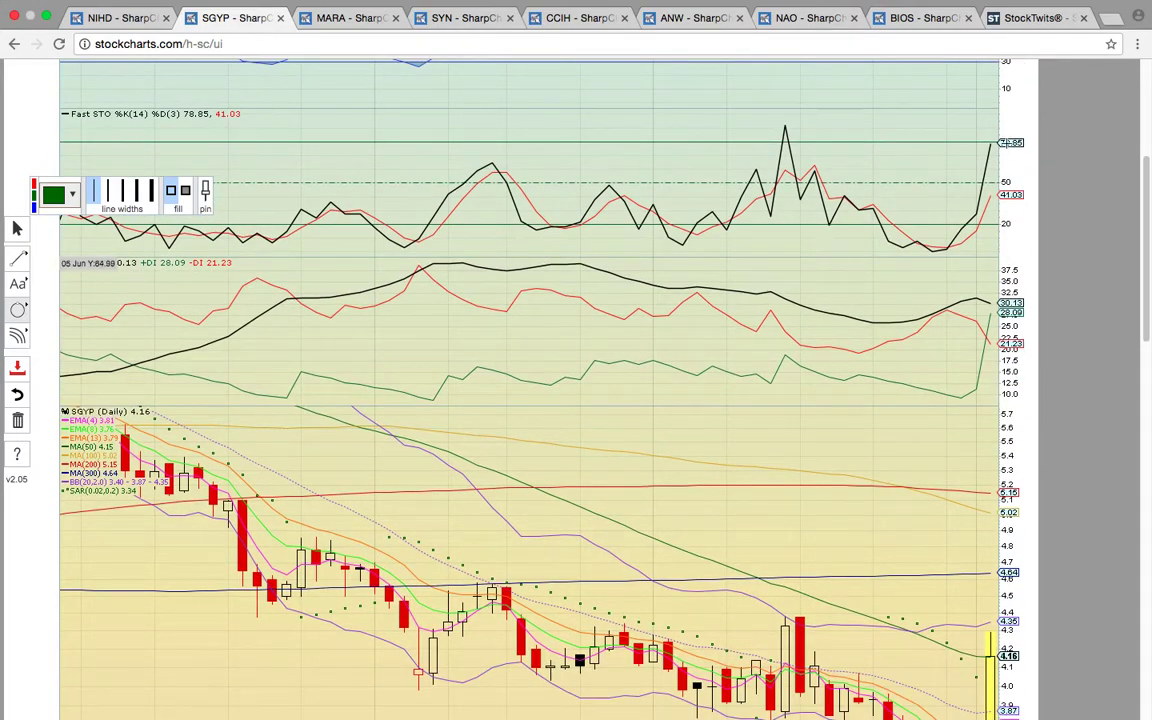
drag(1029, 157, 959, 127)
drag(997, 353, 957, 322)
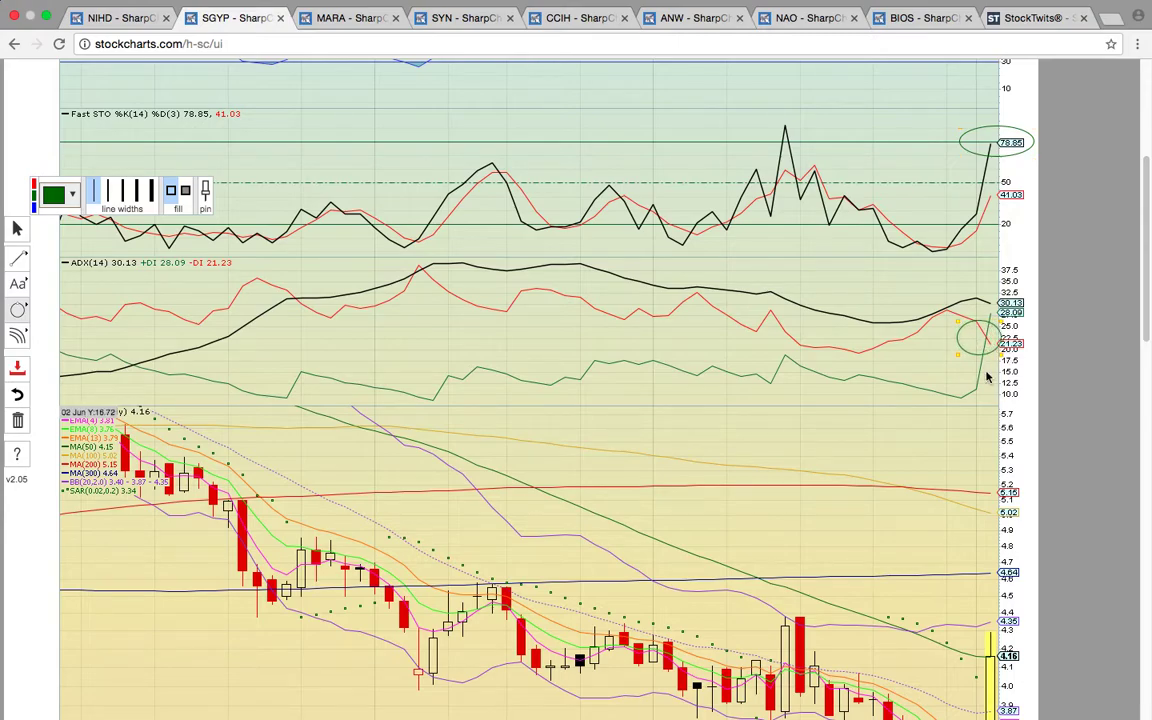
scroll(850, 440, down, 4)
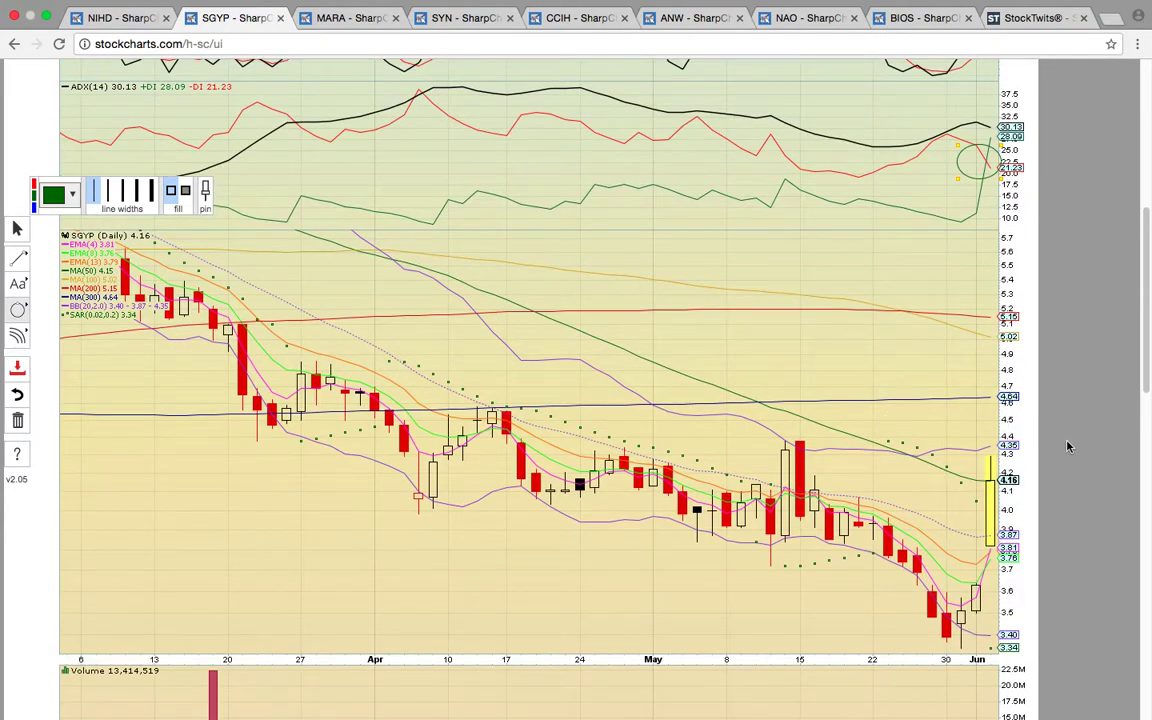
scroll(1068, 446, down, 1)
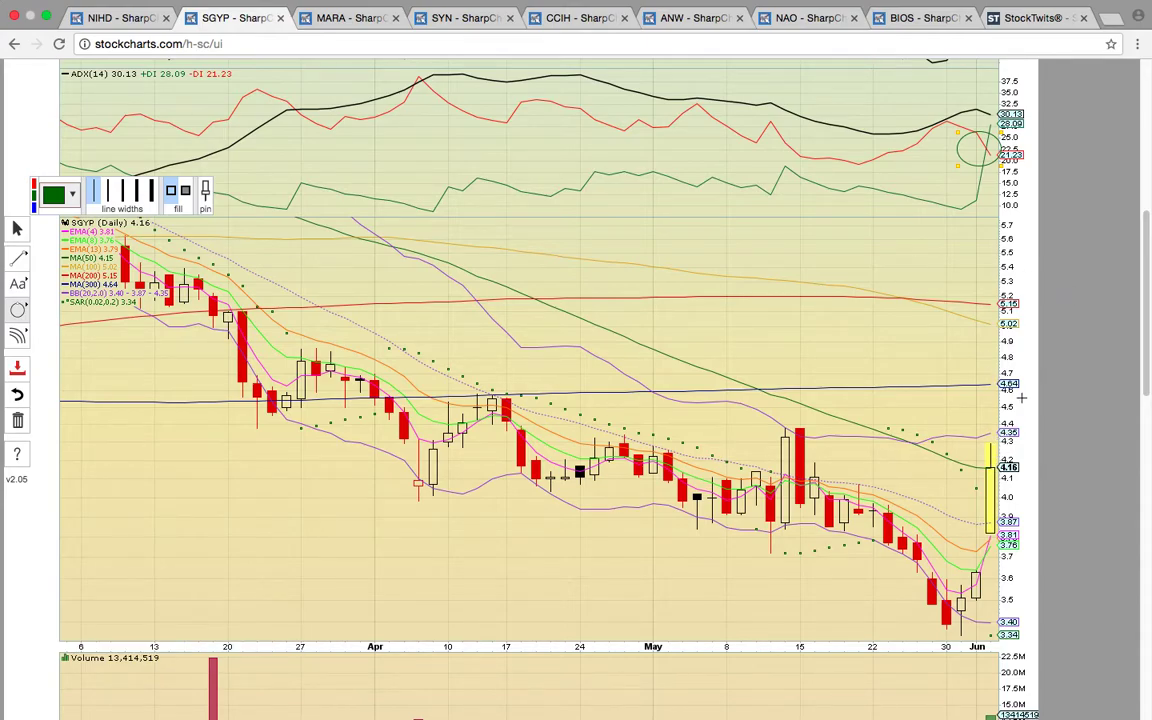
Circle the 4.64 price level and draw a horizontal line at about 4.33
drag(1033, 400, 978, 362)
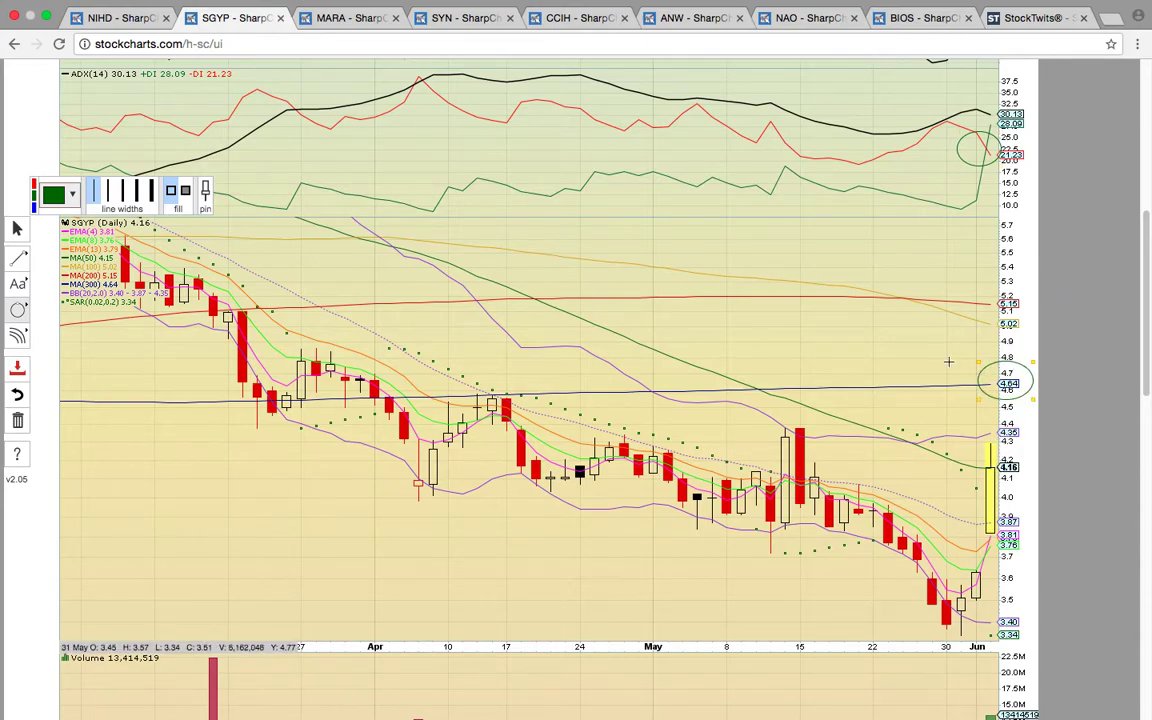
click(18, 257)
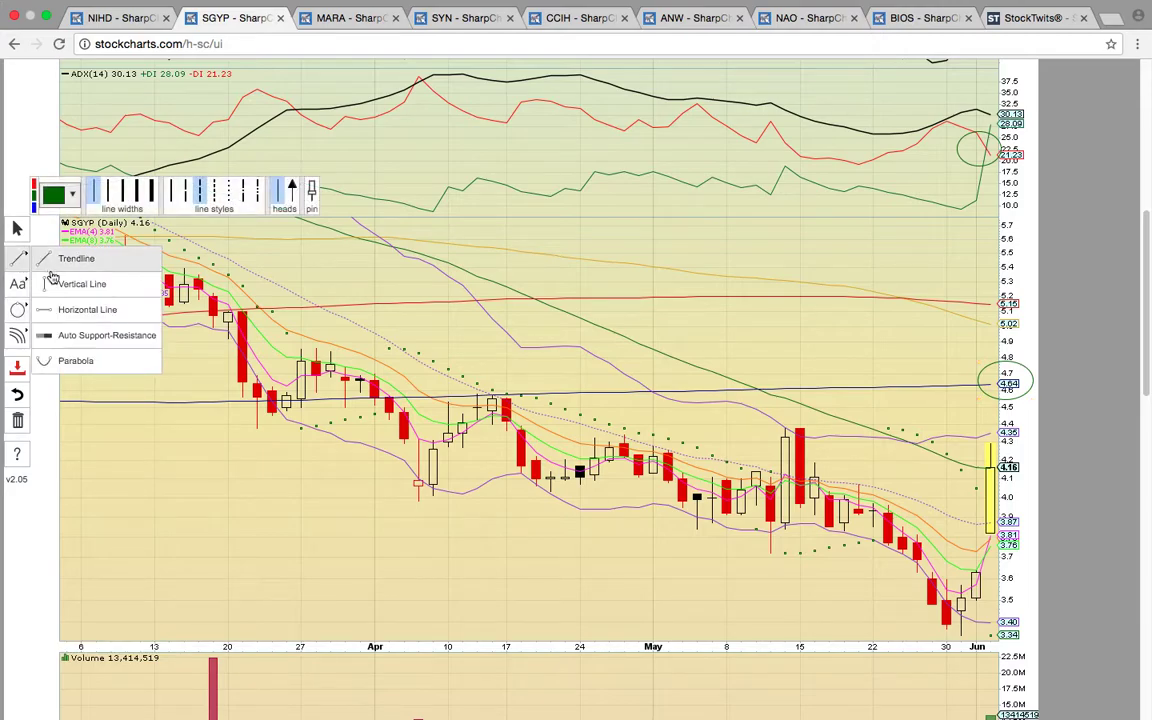
click(57, 310)
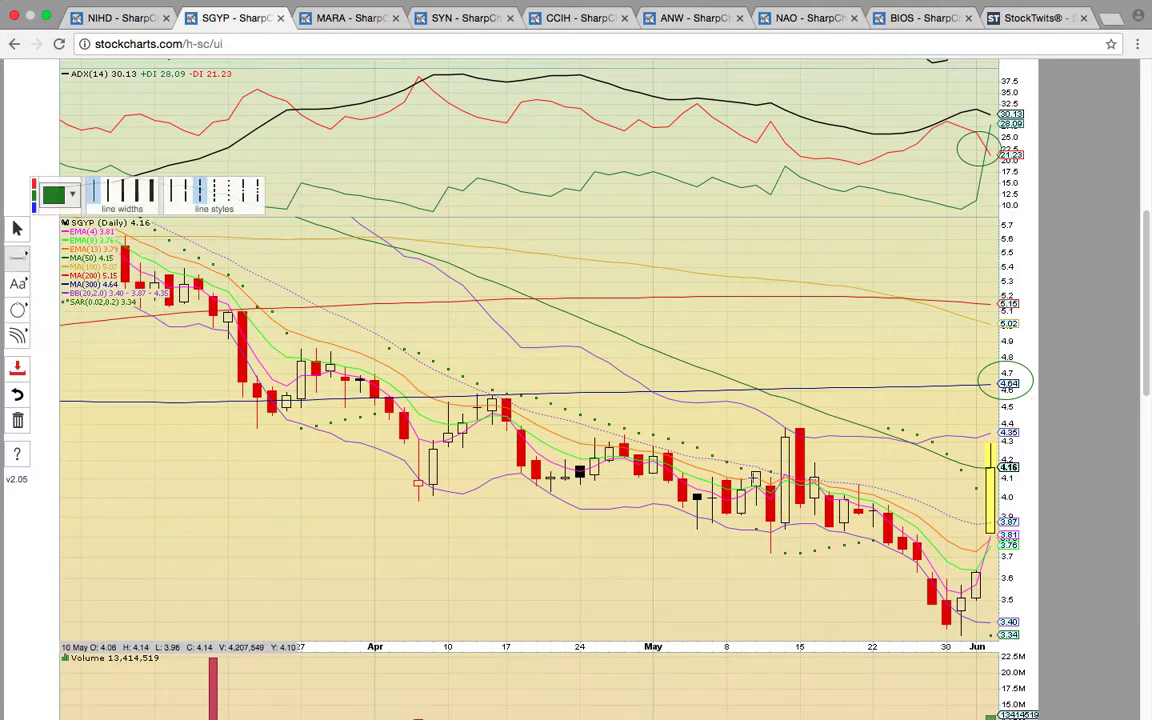
click(827, 437)
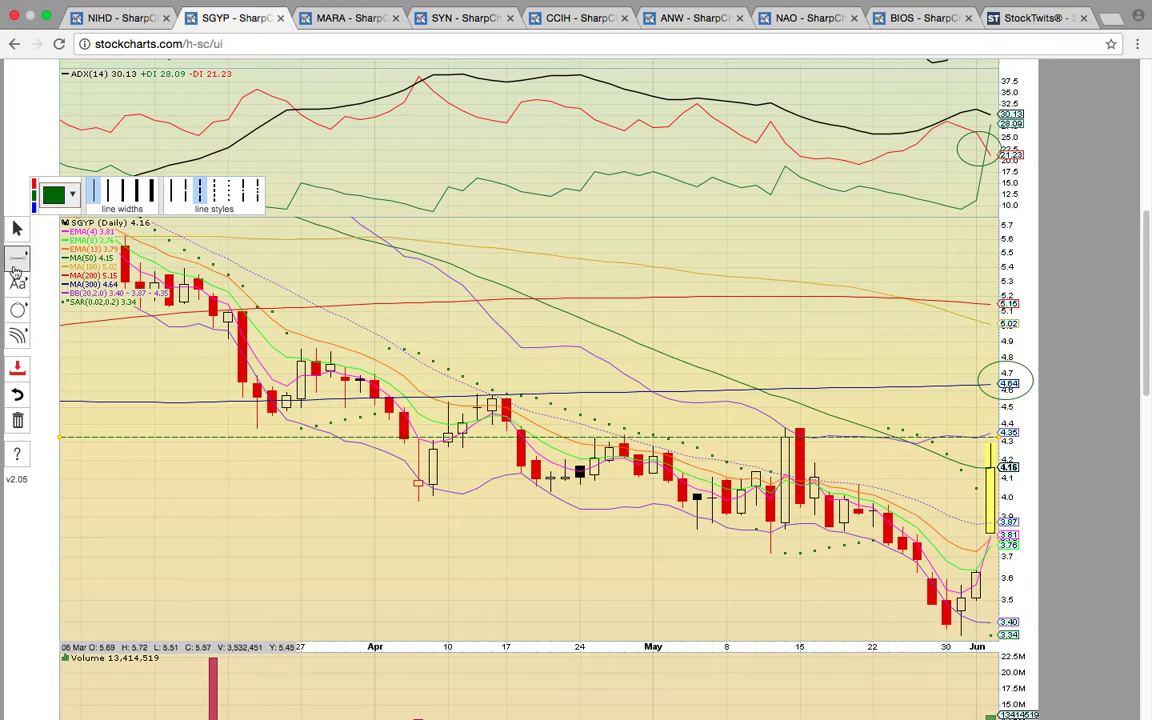
Circle the mid-May candle top at the line and the most recent candles, redrawing the latter
click(18, 310)
drag(815, 452, 750, 423)
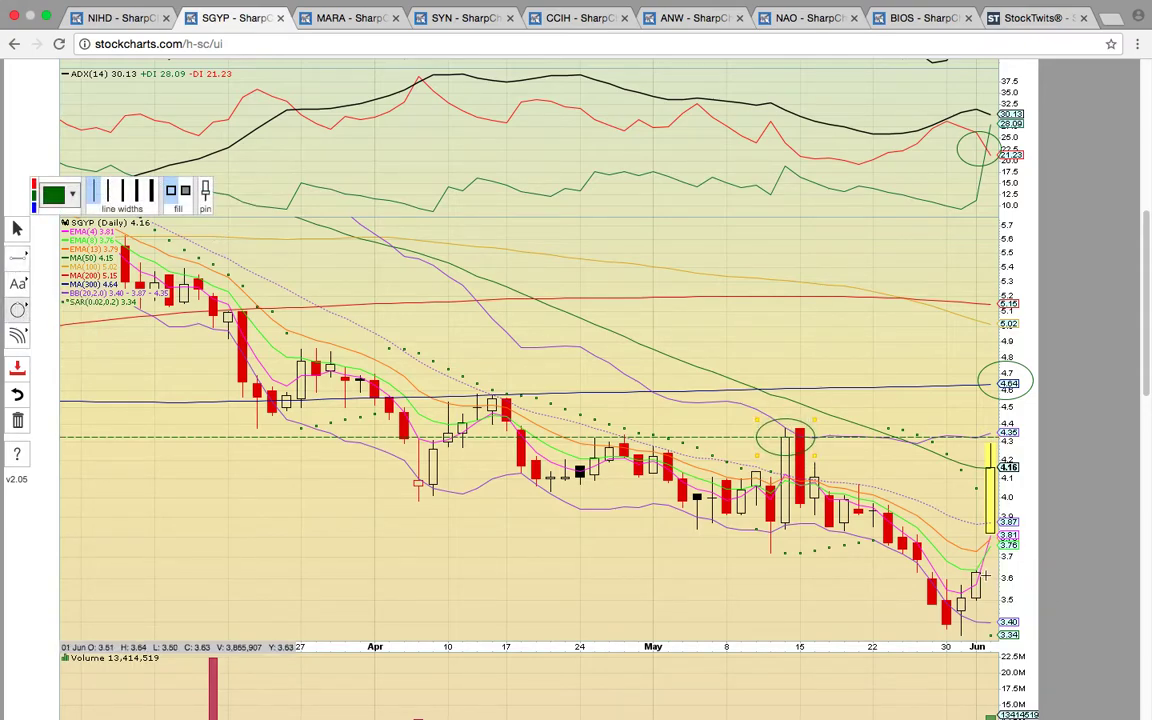
drag(987, 581, 970, 571)
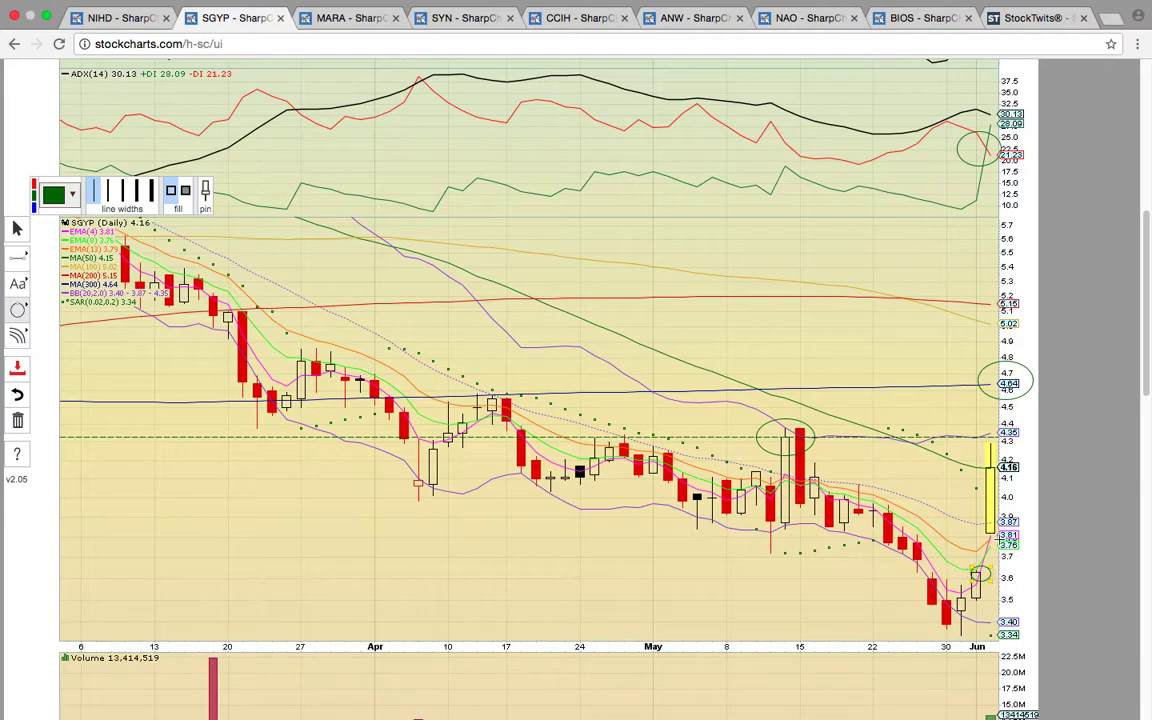
drag(983, 520, 998, 538)
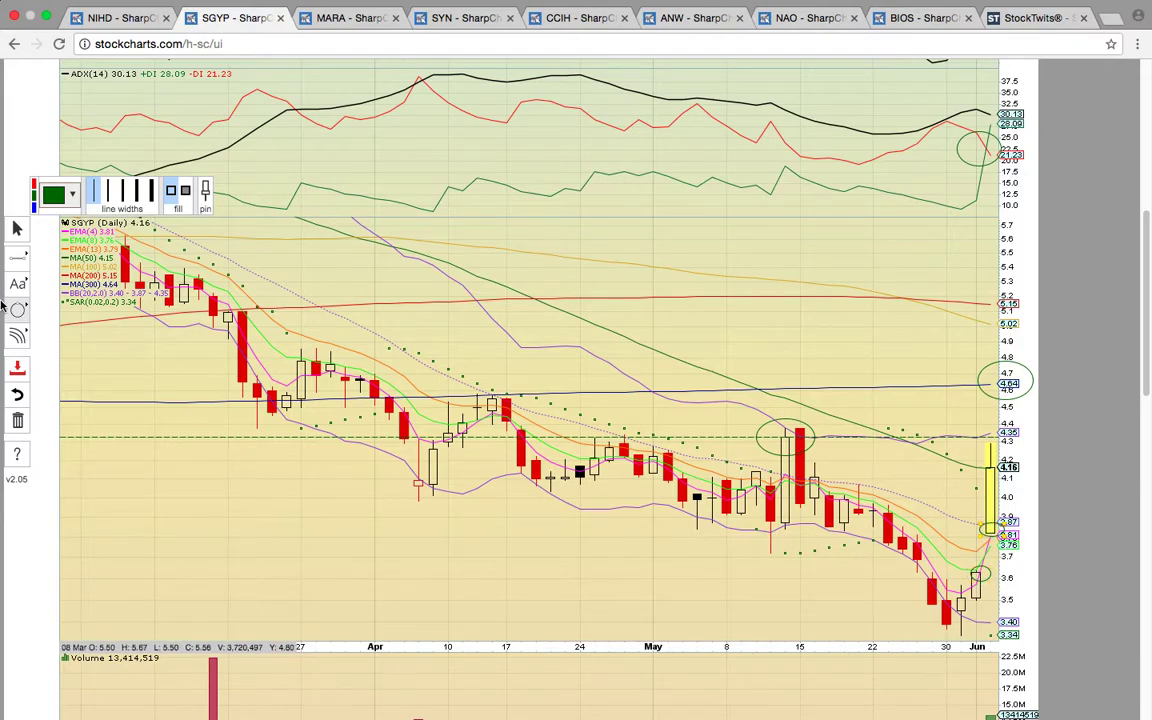
click(18, 396)
click(18, 396)
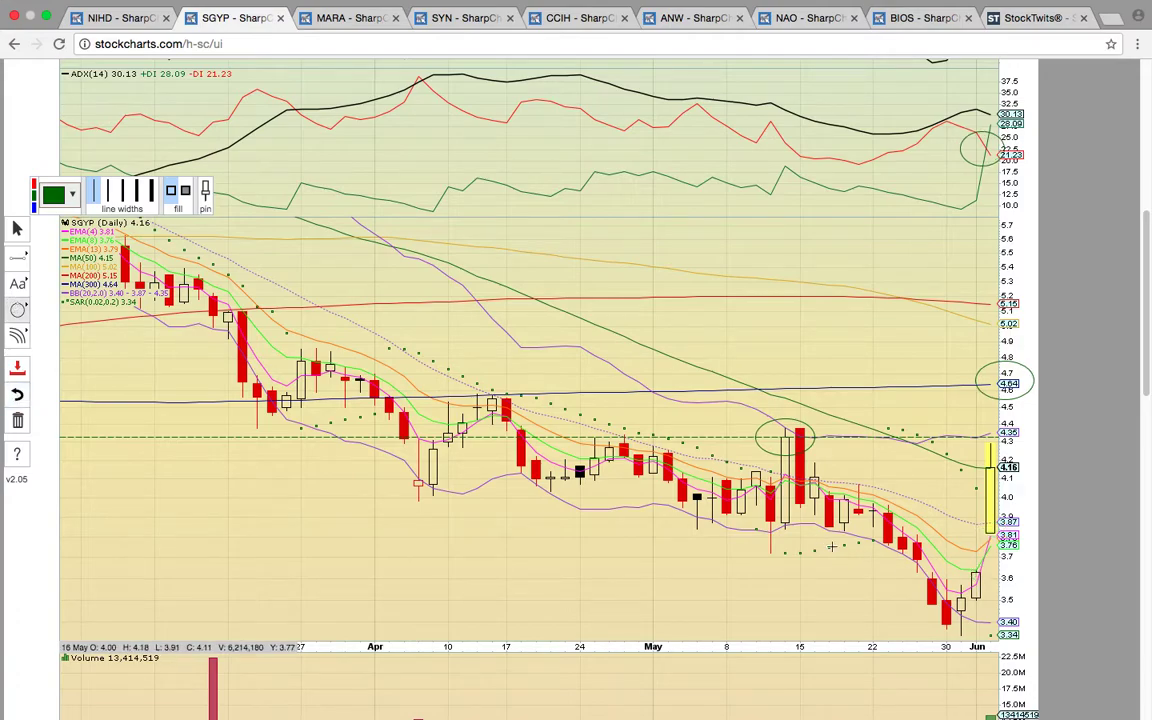
drag(1003, 590, 968, 528)
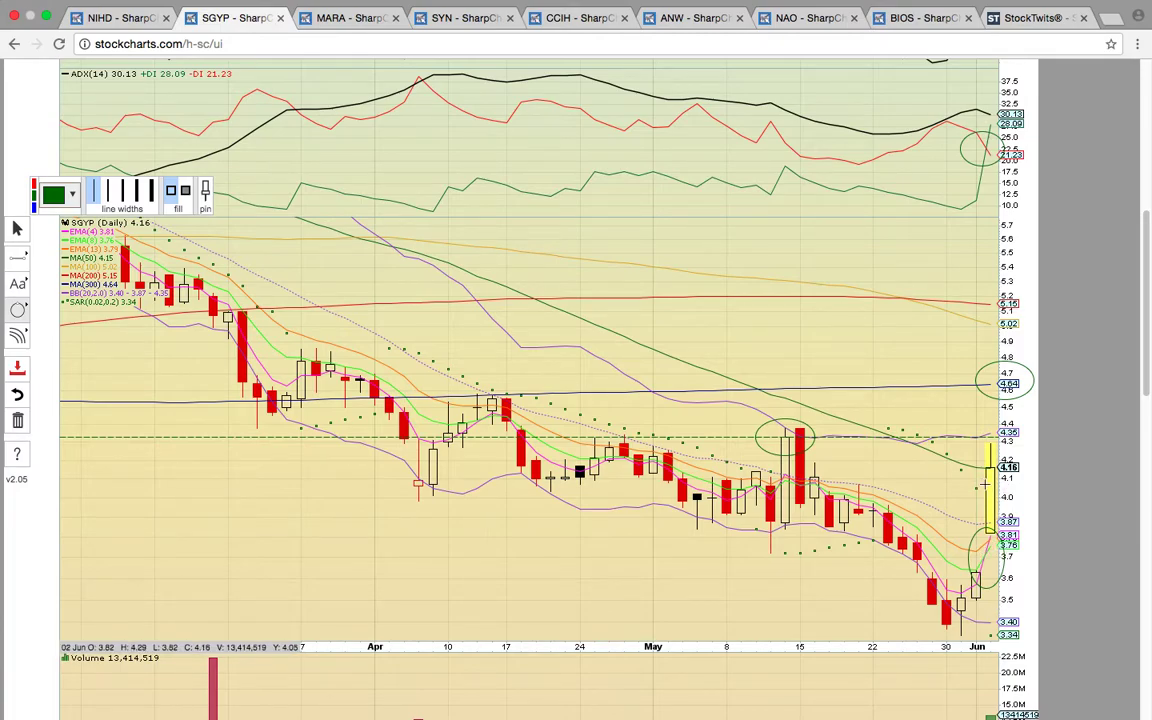
Circle the latest crossovers in the upper and lower MACD panels
scroll(983, 481, down, 5)
scroll(988, 528, down, 4)
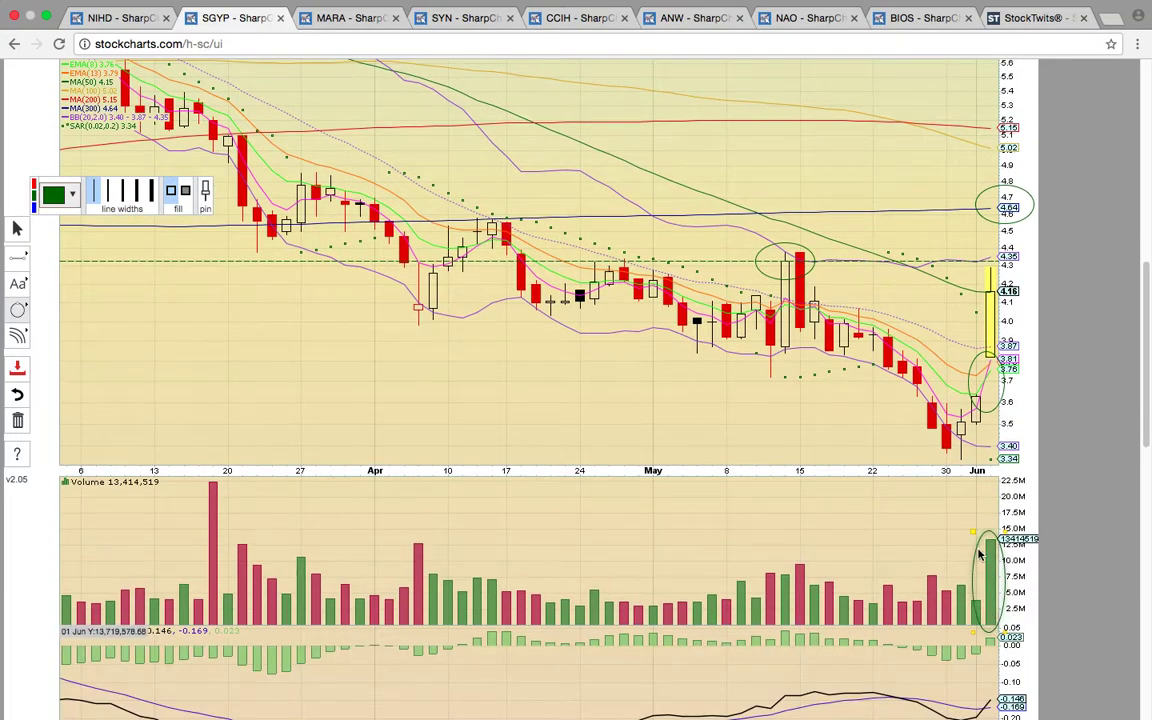
scroll(990, 550, down, 10)
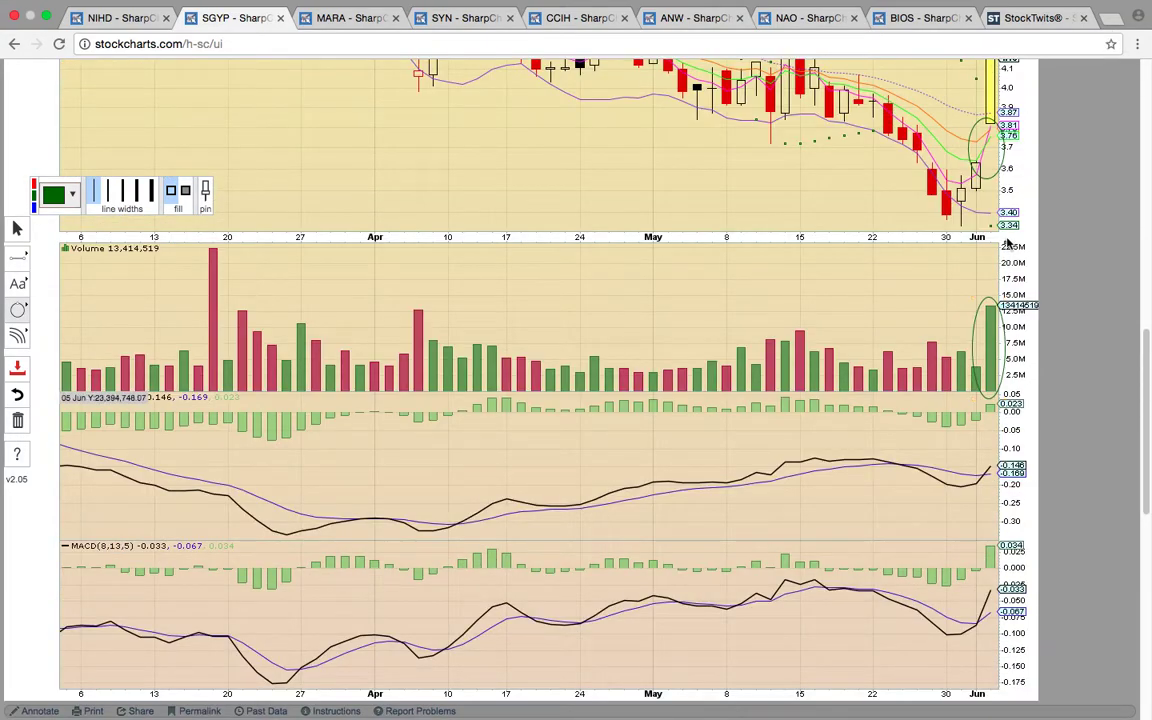
drag(1000, 497, 970, 460)
drag(992, 638, 958, 619)
Scroll back up and switch to the MARA chart
scroll(958, 619, up, 7)
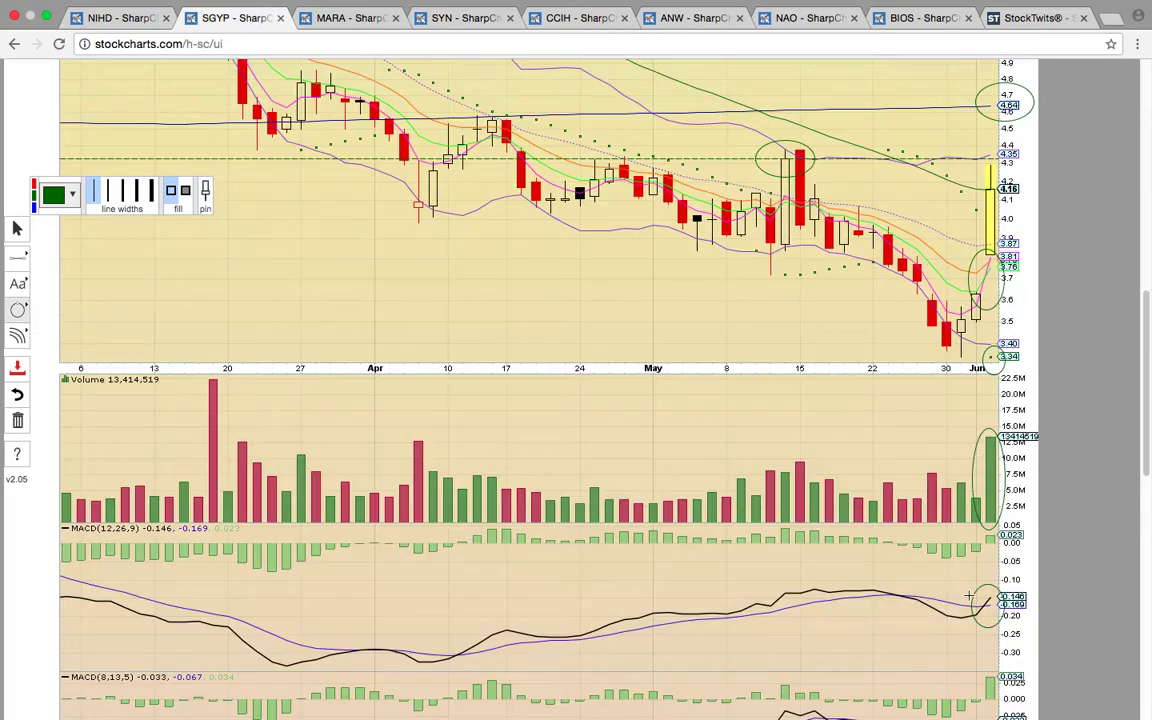
scroll(976, 581, up, 4)
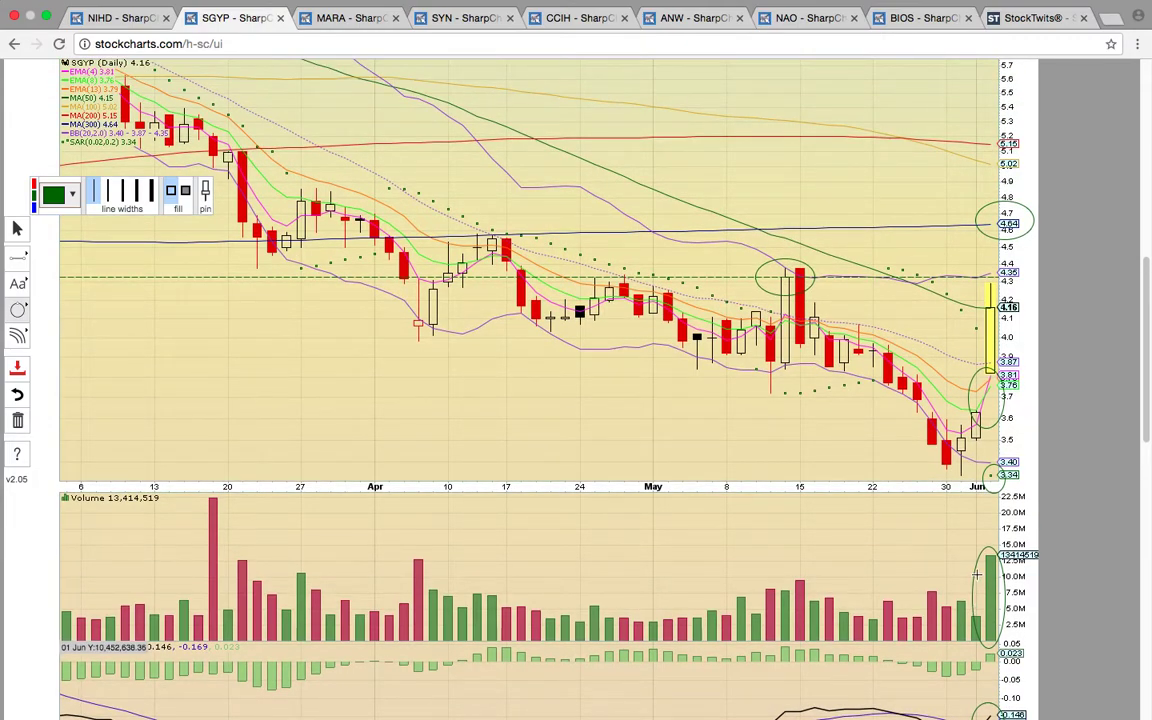
click(362, 20)
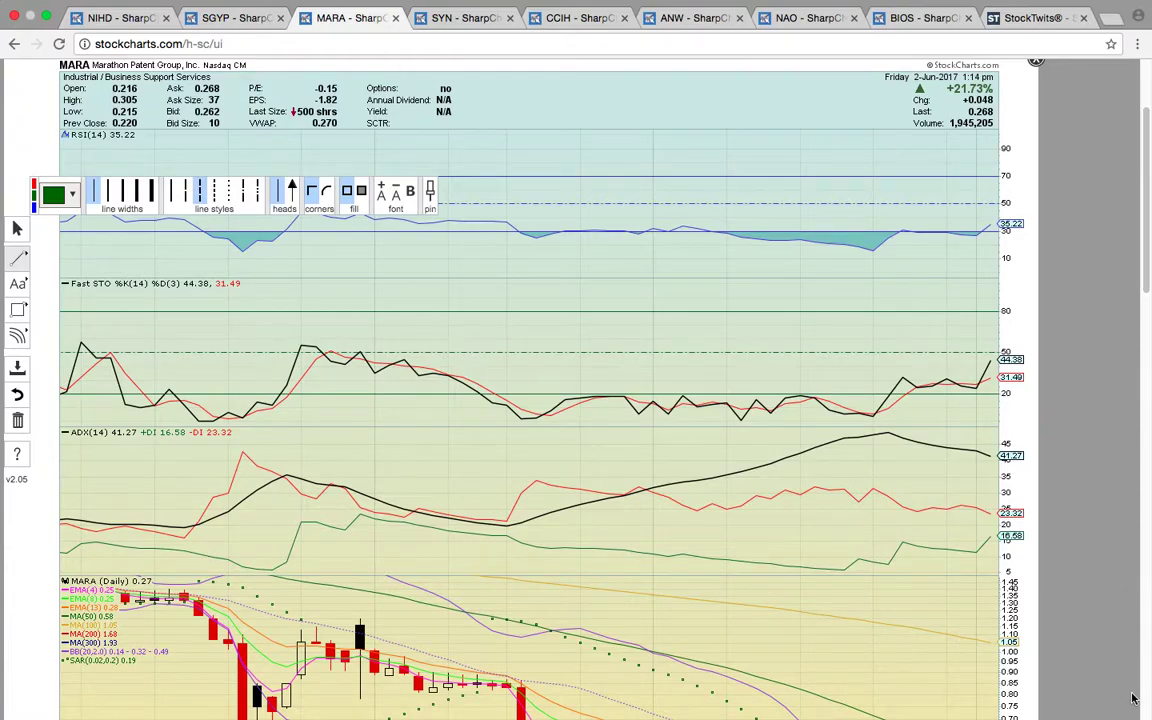
Select the ellipse tool and circle MARA's late-May volume spike
scroll(1145, 634, down, 1)
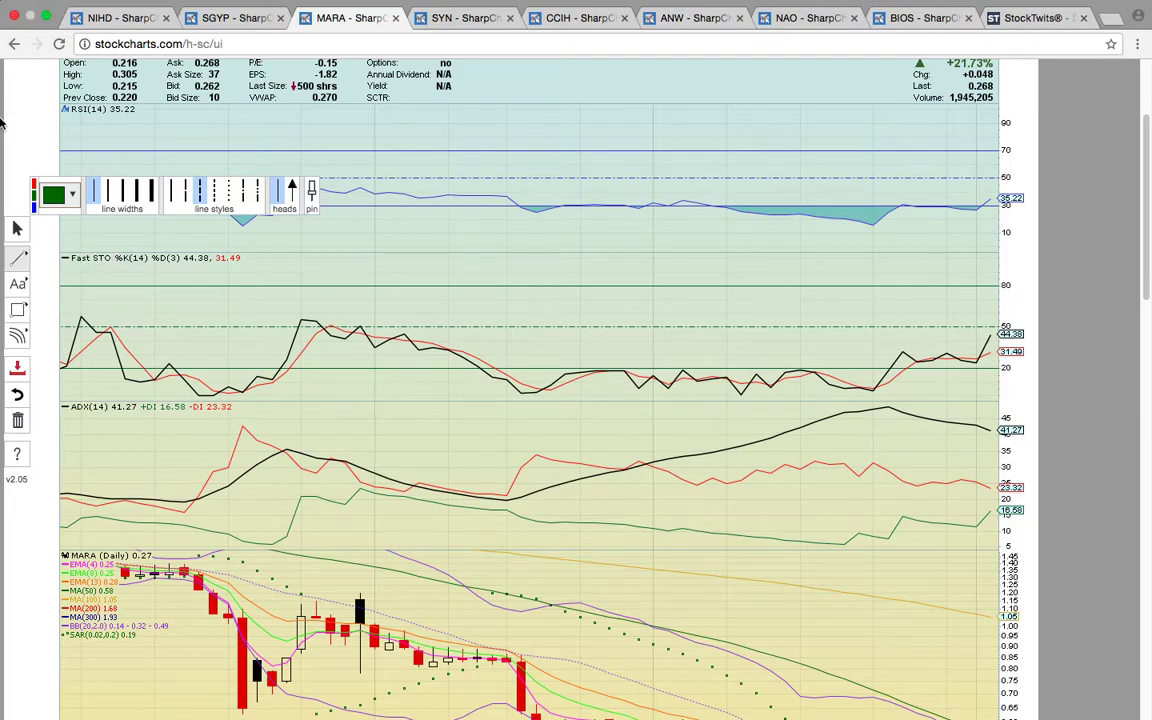
click(17, 309)
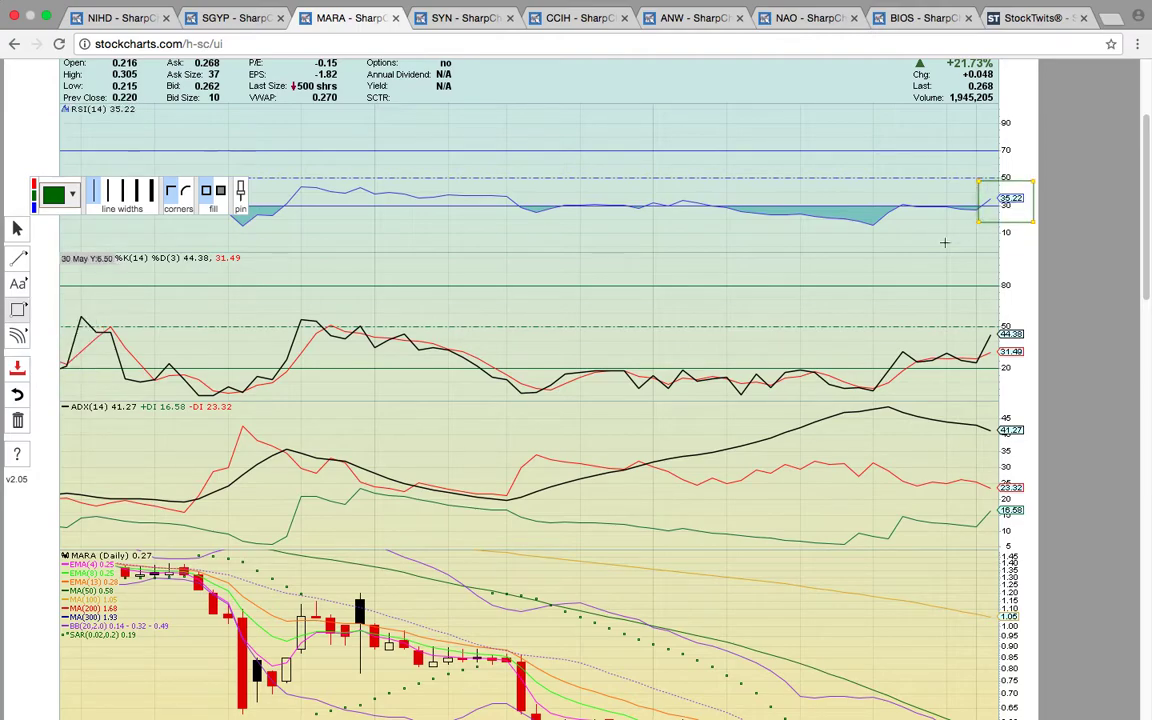
click(17, 309)
click(66, 338)
scroll(483, 303, down, 10)
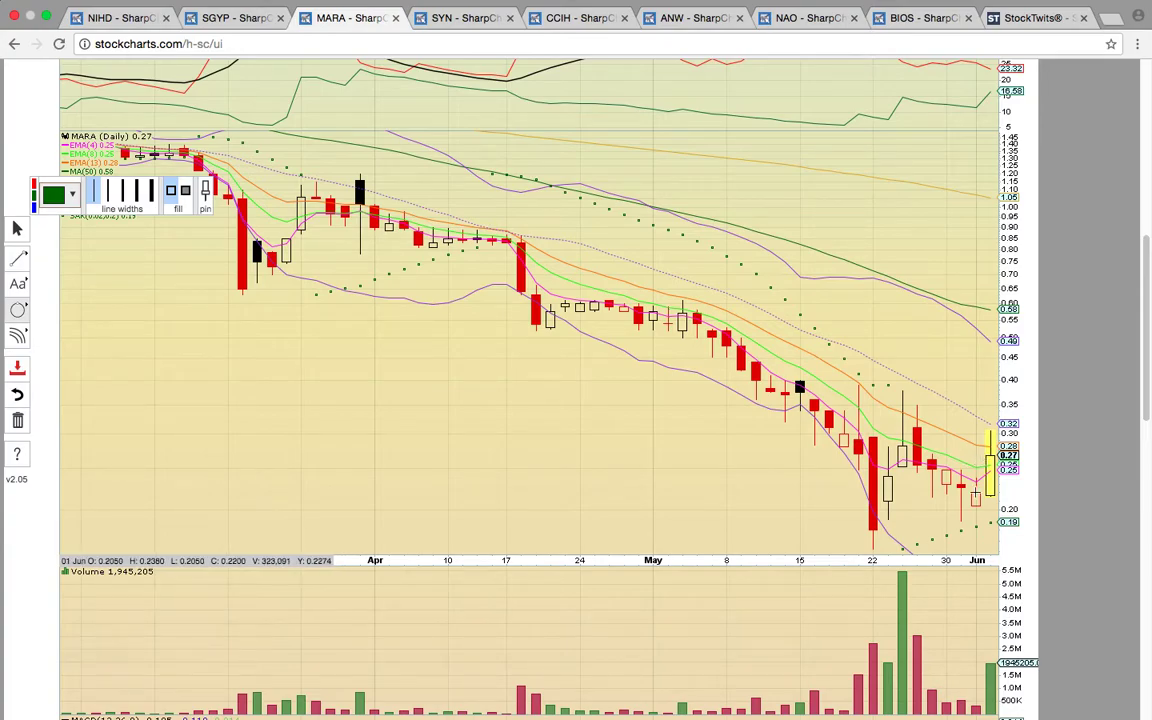
scroll(945, 520, down, 2)
drag(846, 492, 947, 655)
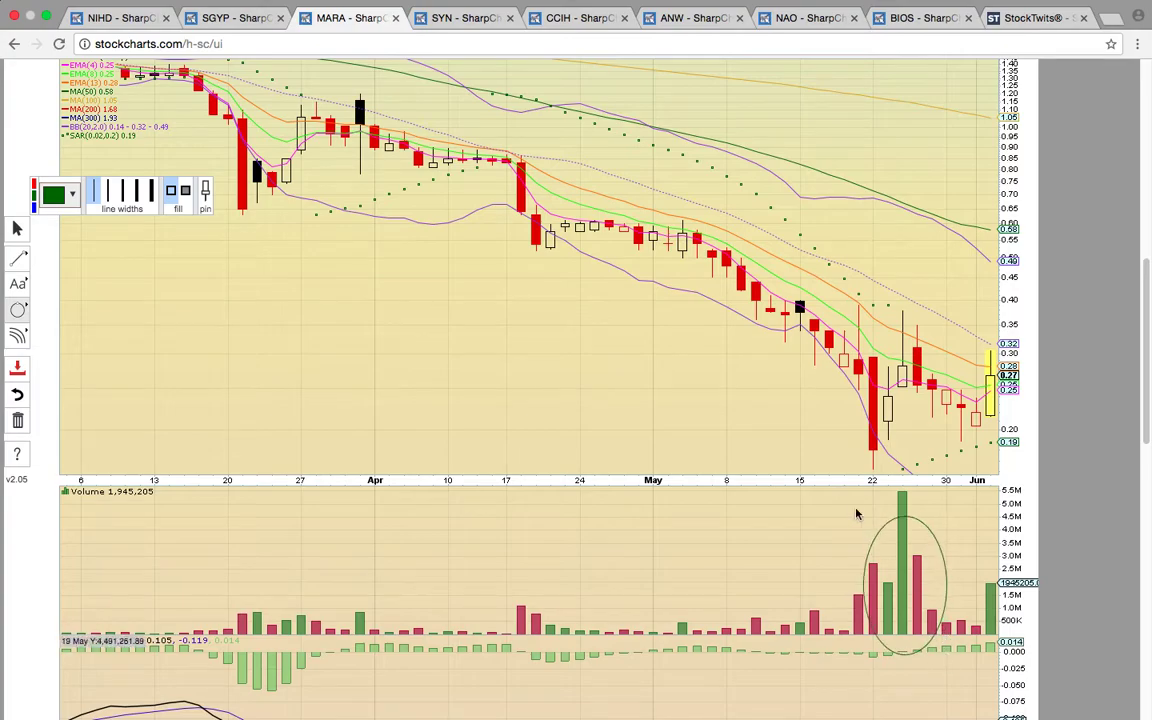
click(913, 572)
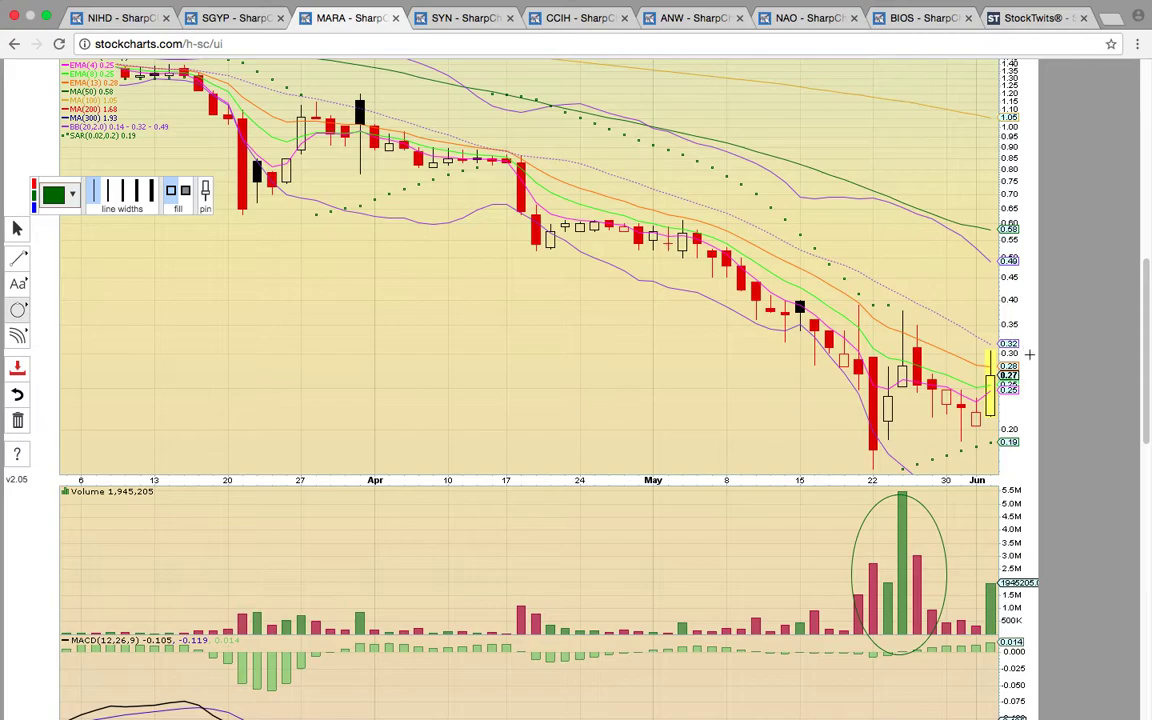
Circle the 0.32 price label and latest volume bar, then switch to the SYN chart
drag(983, 328, 1033, 357)
drag(1025, 632, 982, 549)
scroll(982, 549, down, 3)
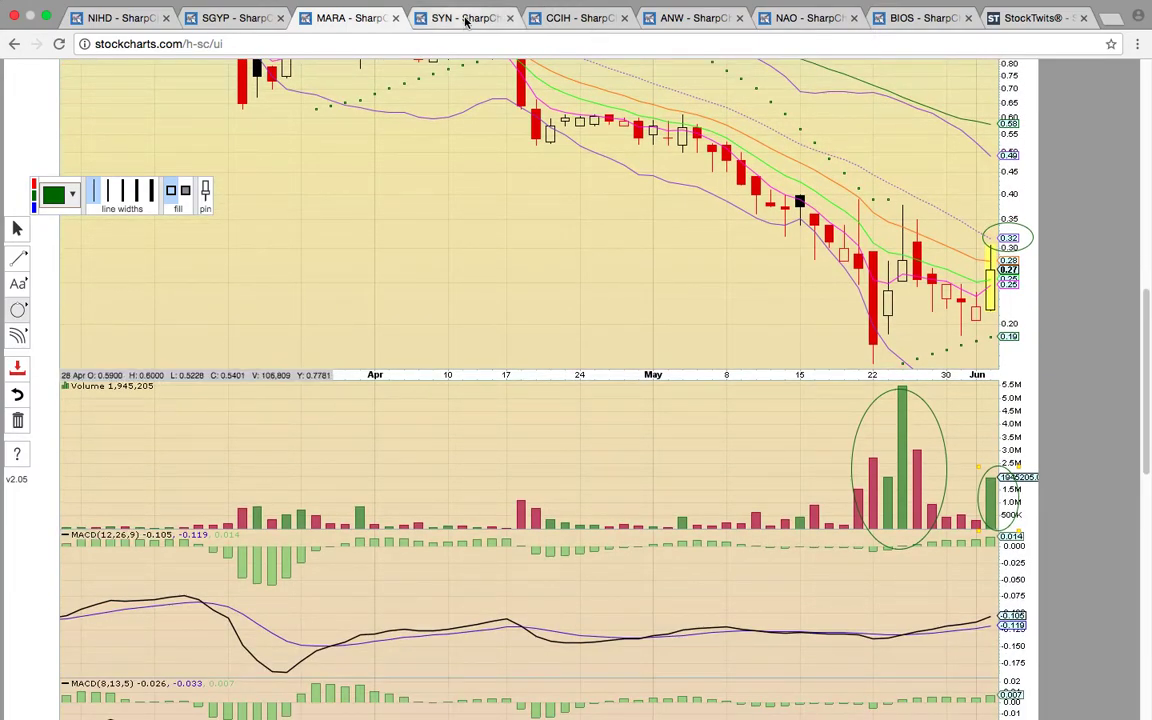
click(424, 19)
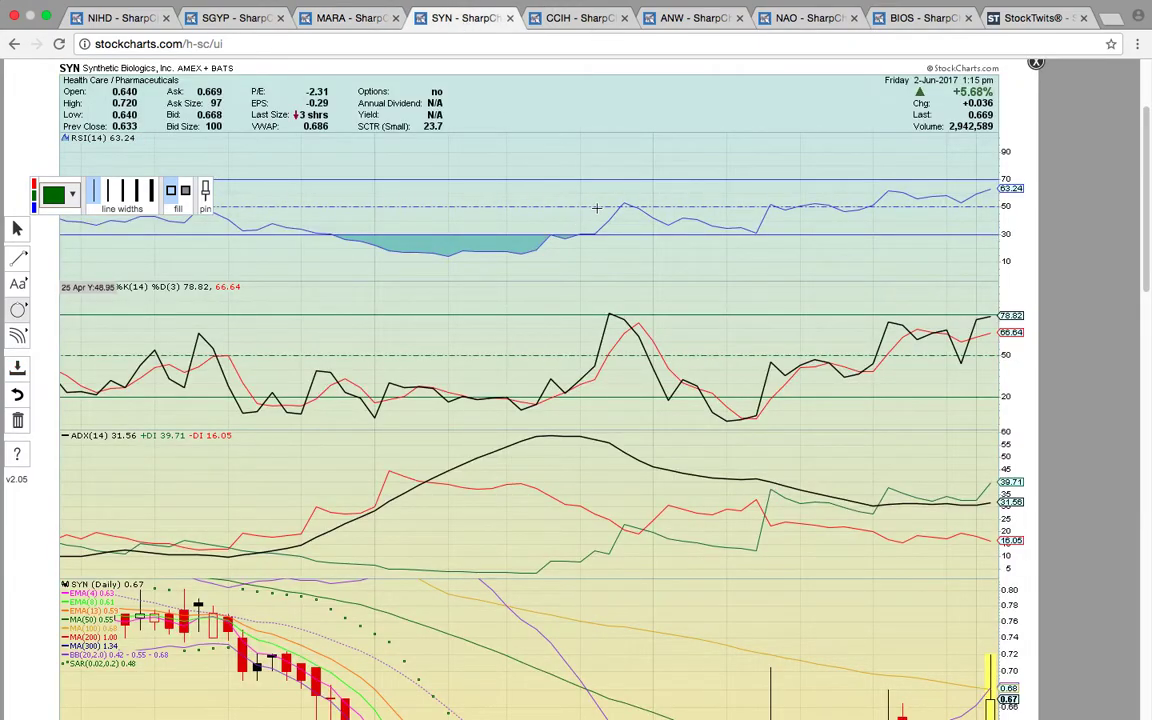
Circle SYN's latest RSI value of 63.24
scroll(610, 202, down, 2)
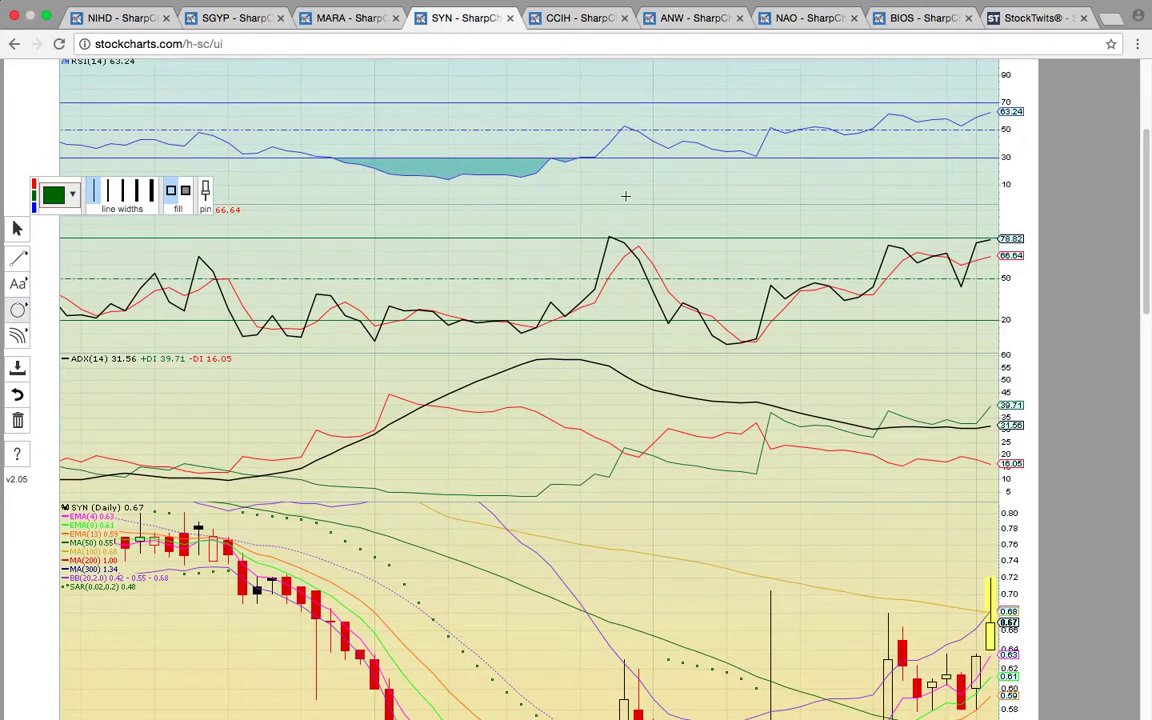
scroll(625, 196, down, 1)
drag(1030, 124, 985, 88)
Circle the latest Fast STO reading of 78.82 and move down to the price chart
scroll(1006, 133, down, 1)
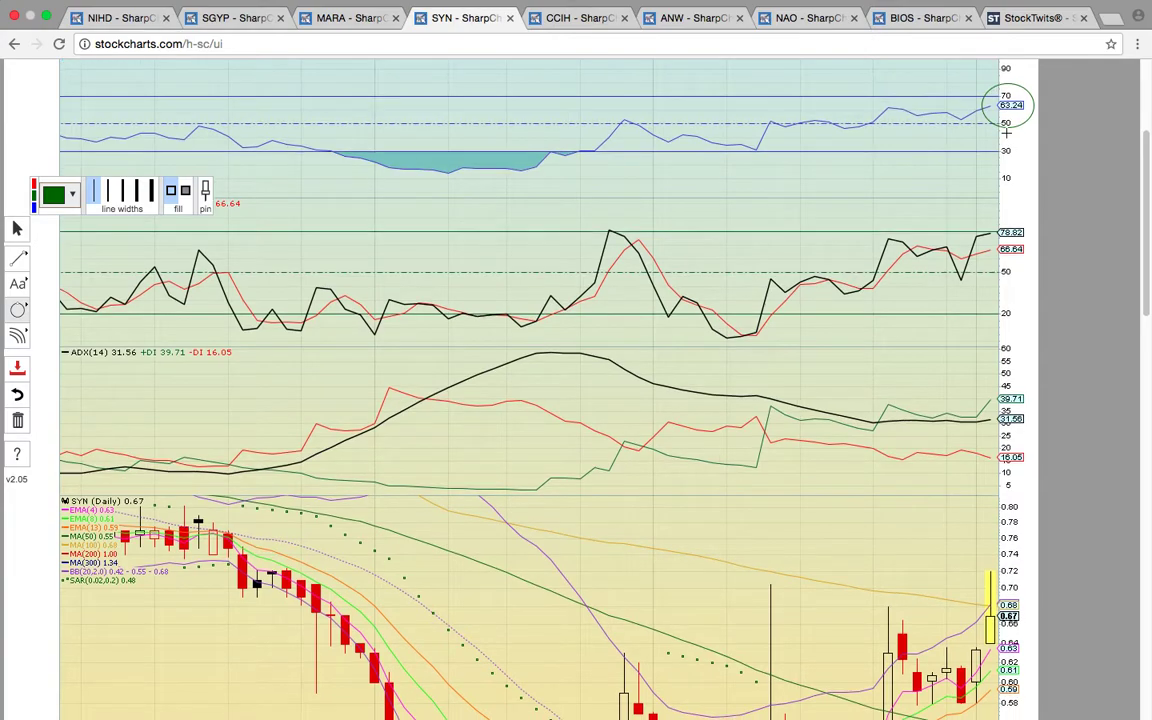
scroll(1006, 133, down, 3)
drag(1032, 157, 981, 118)
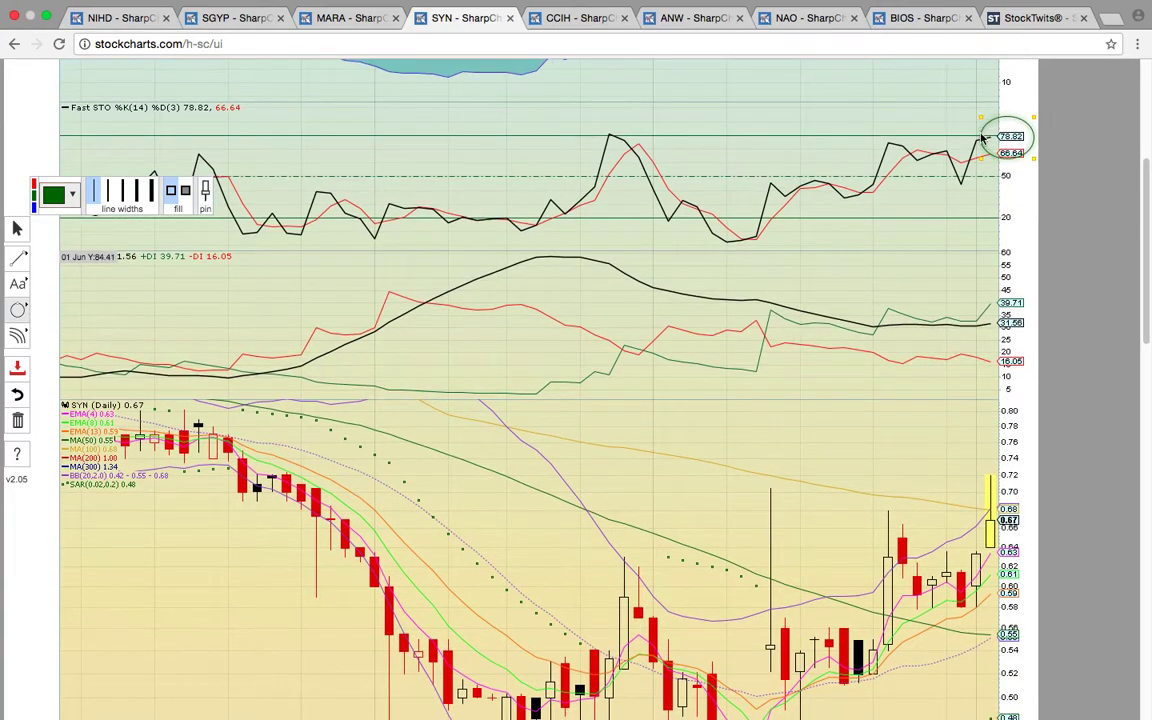
scroll(983, 136, down, 3)
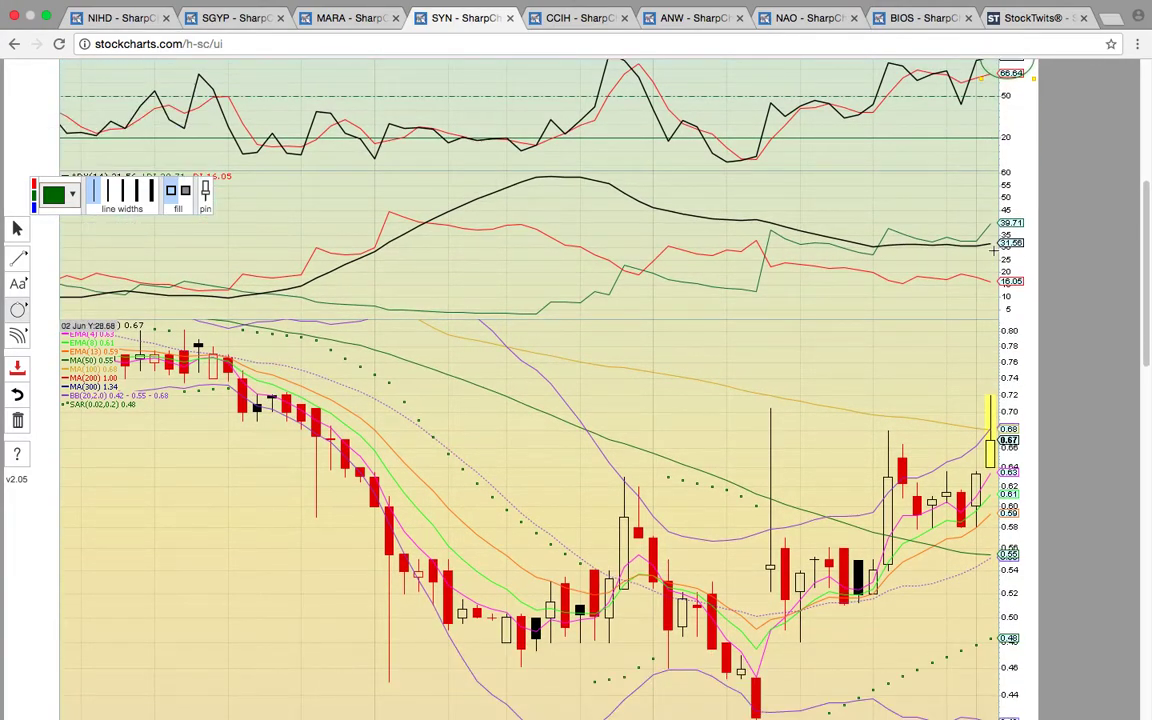
scroll(962, 316, down, 6)
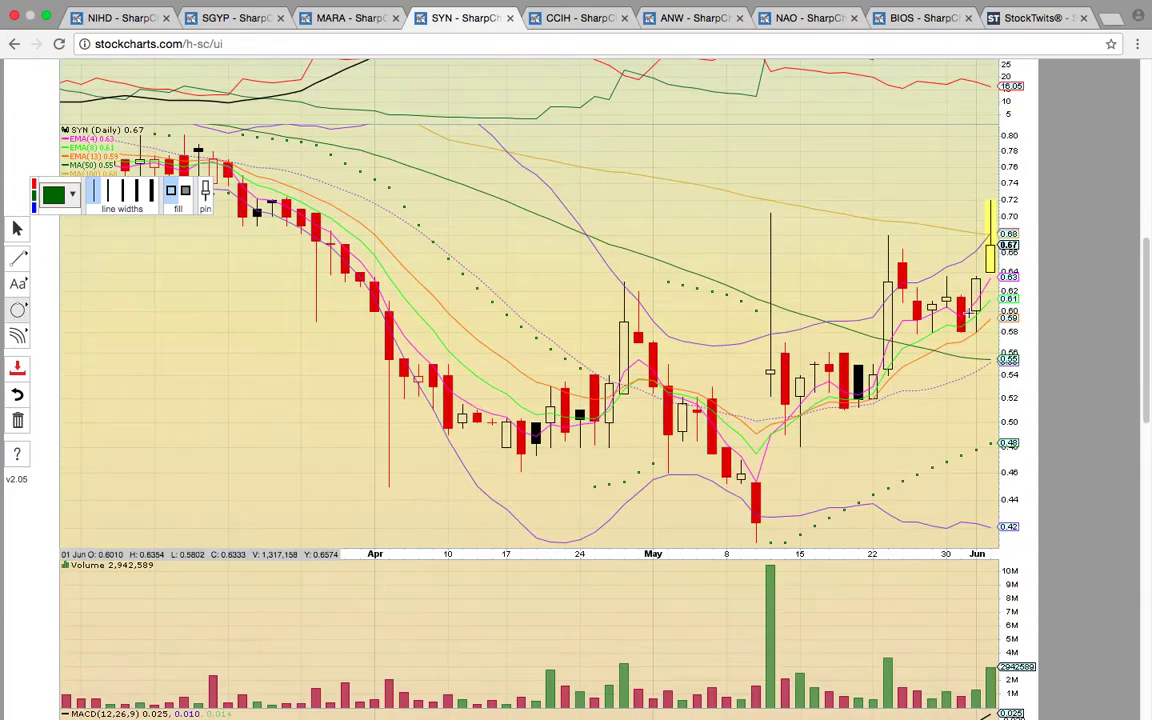
scroll(1024, 232, up, 1)
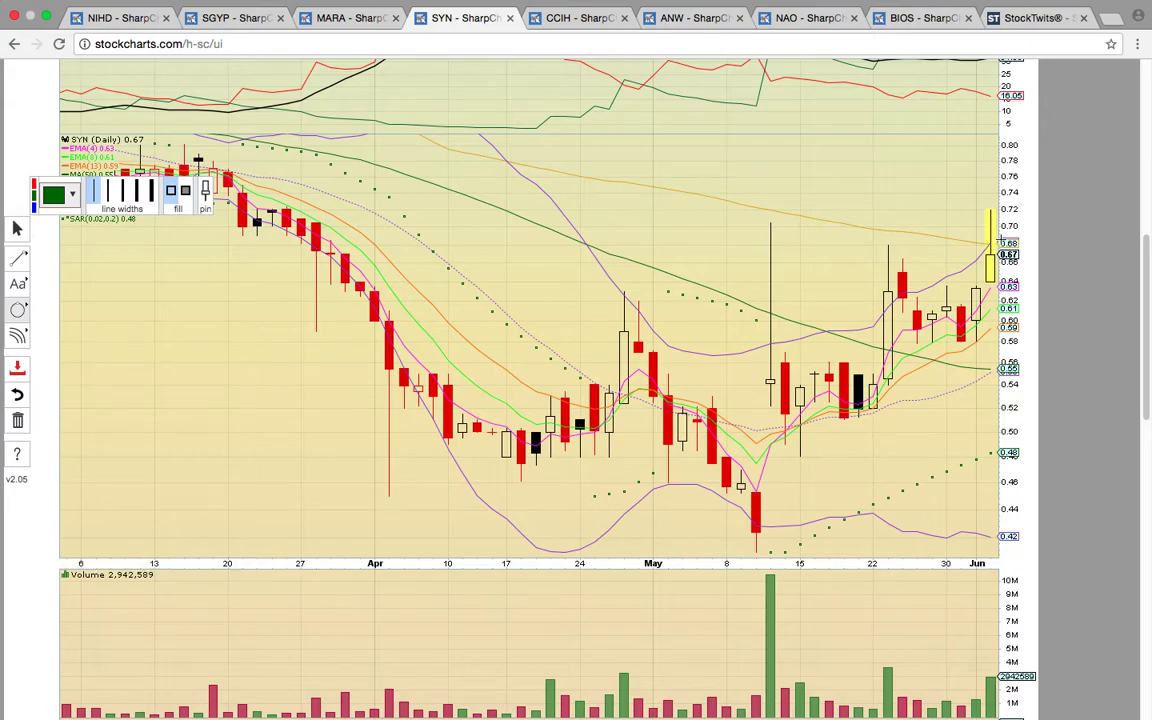
scroll(530, 350, down, 2)
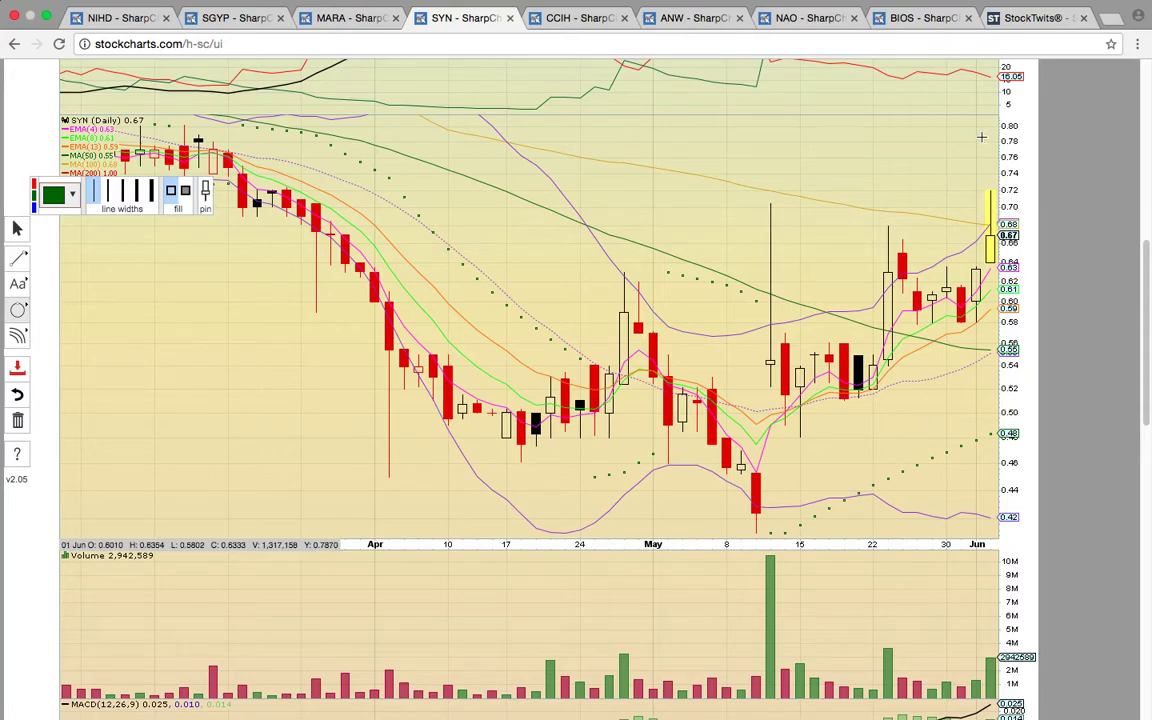
scroll(981, 137, down, 2)
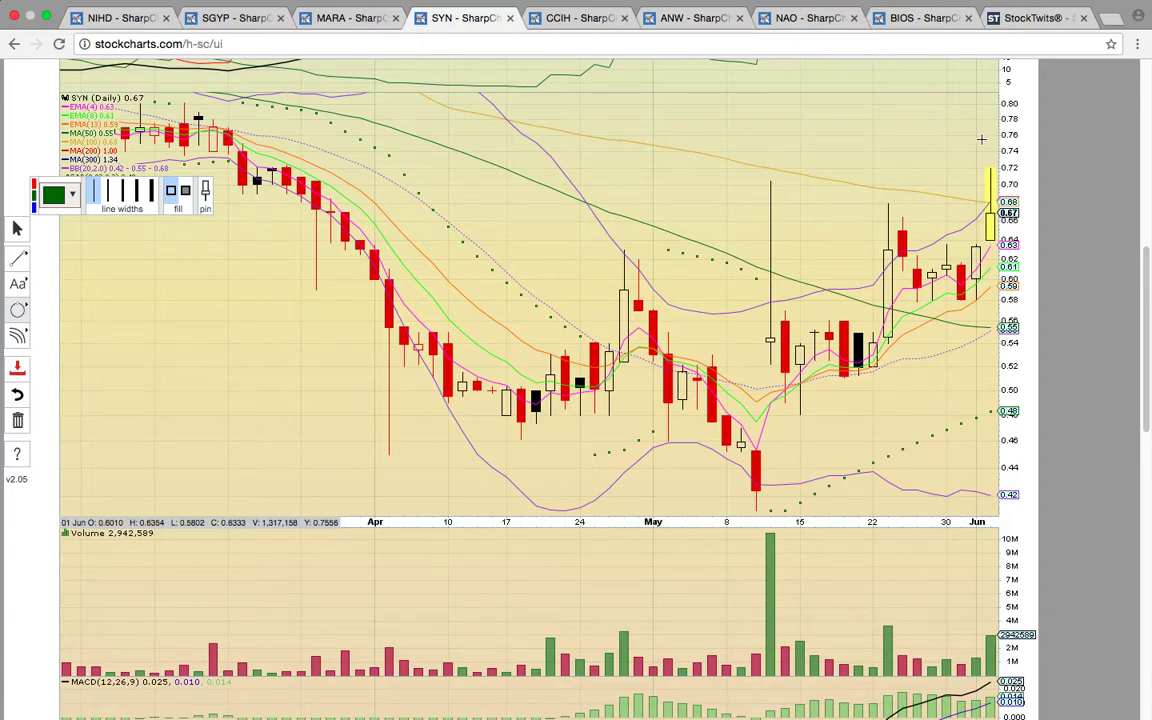
scroll(981, 139, up, 1)
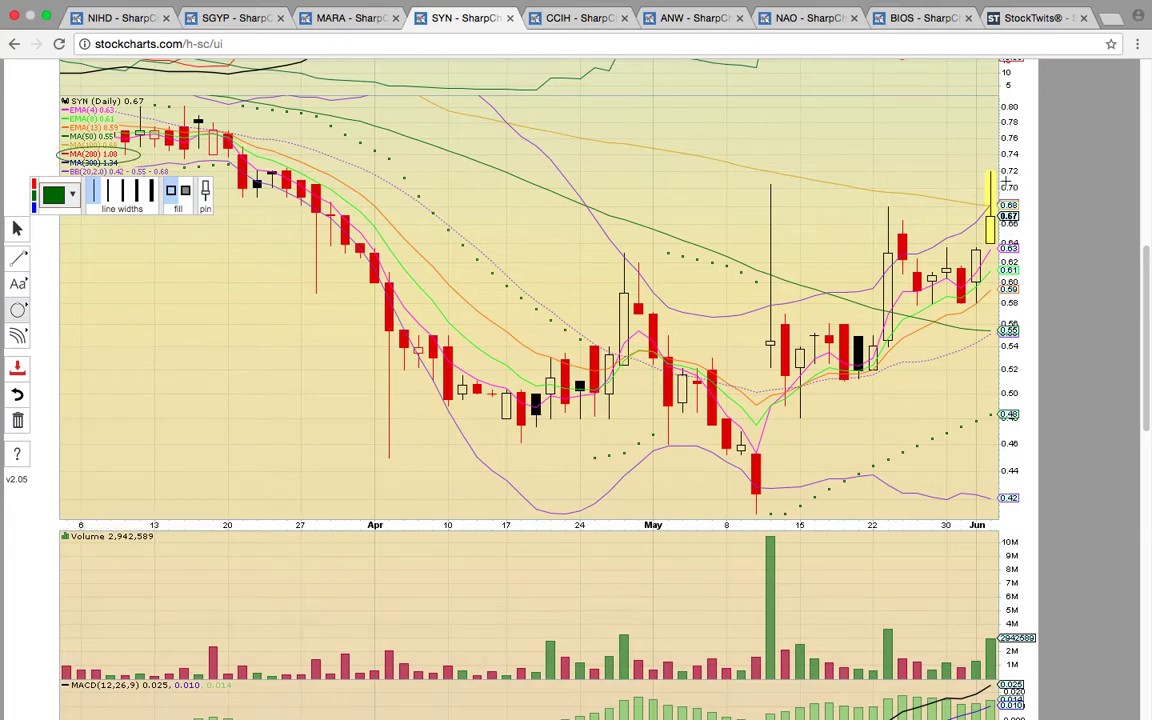
scroll(939, 378, up, 2)
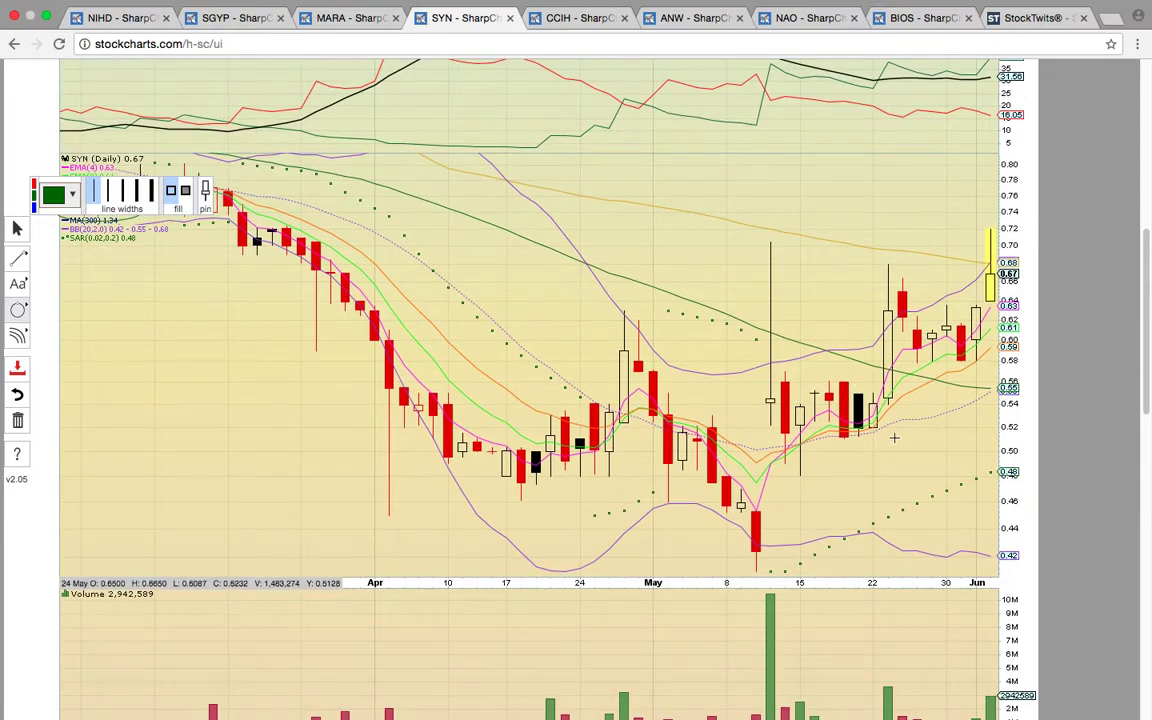
Circle the mid-May candles, the 22 May candle, the 0.56 level and the latest SYN candle
drag(786, 458, 748, 378)
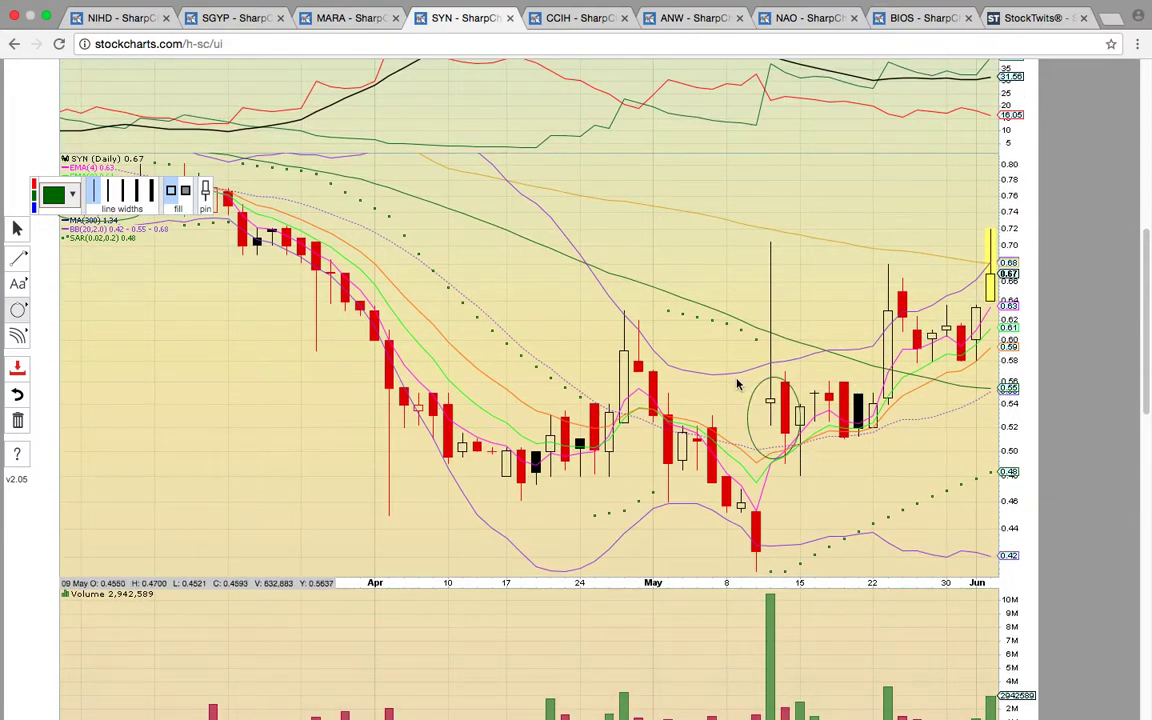
click(799, 416)
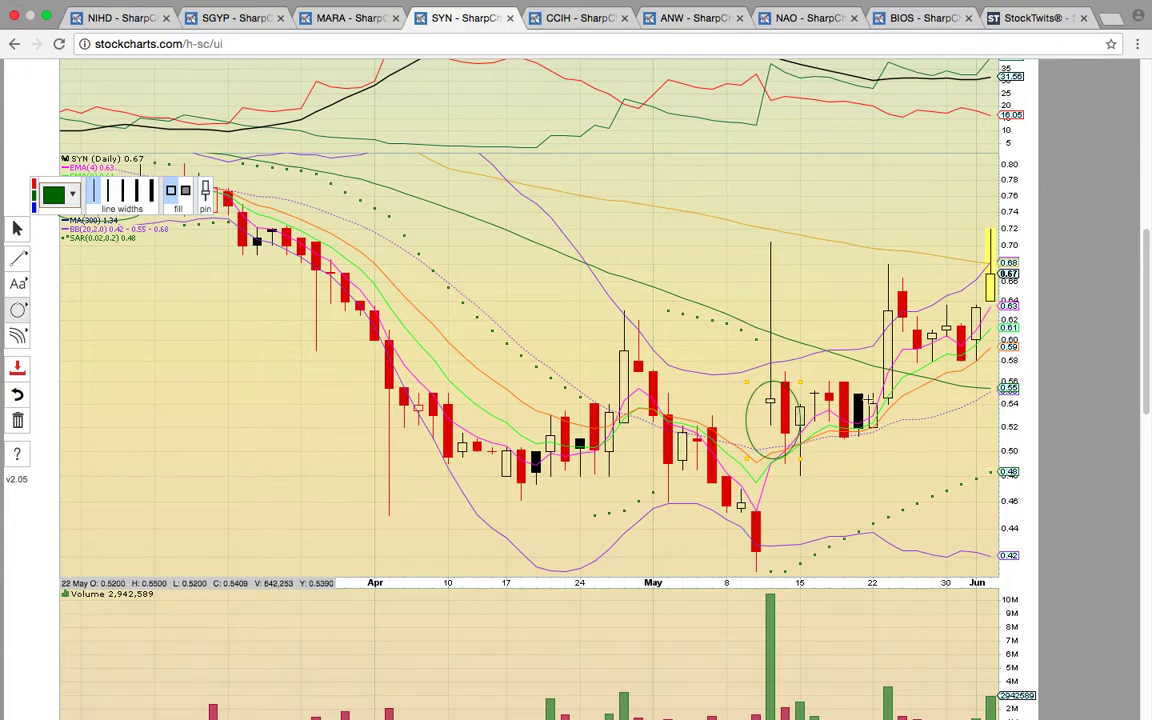
drag(872, 308, 906, 394)
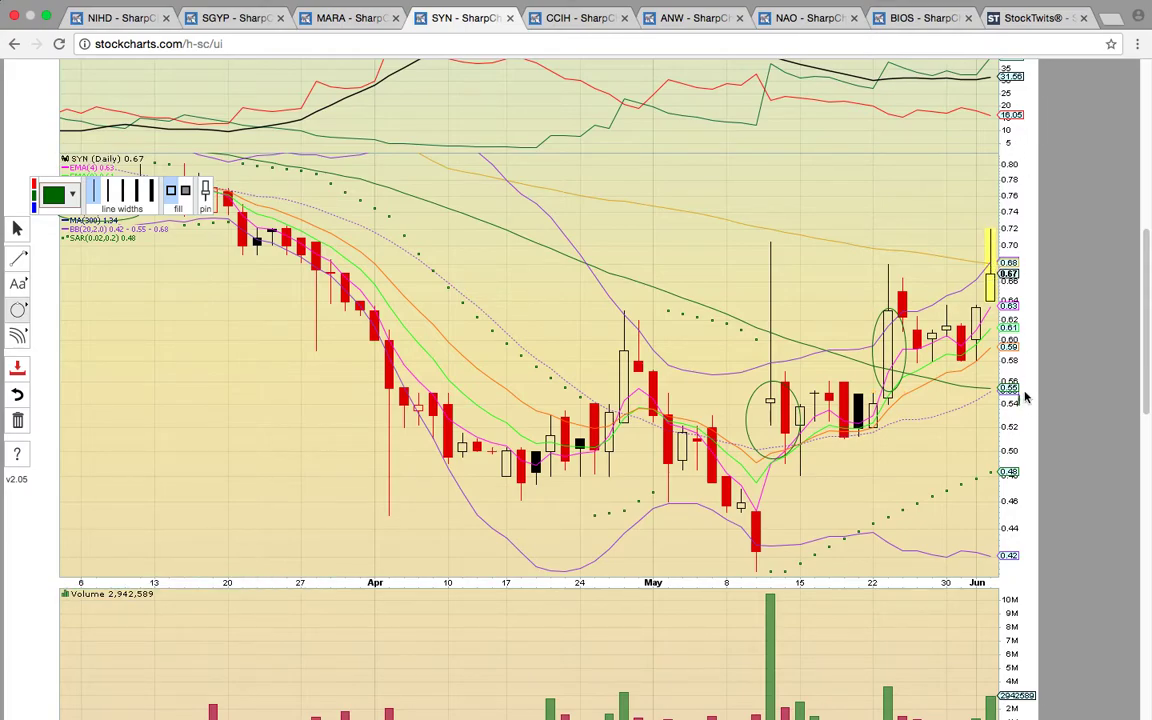
drag(983, 372, 1035, 398)
drag(989, 311, 974, 292)
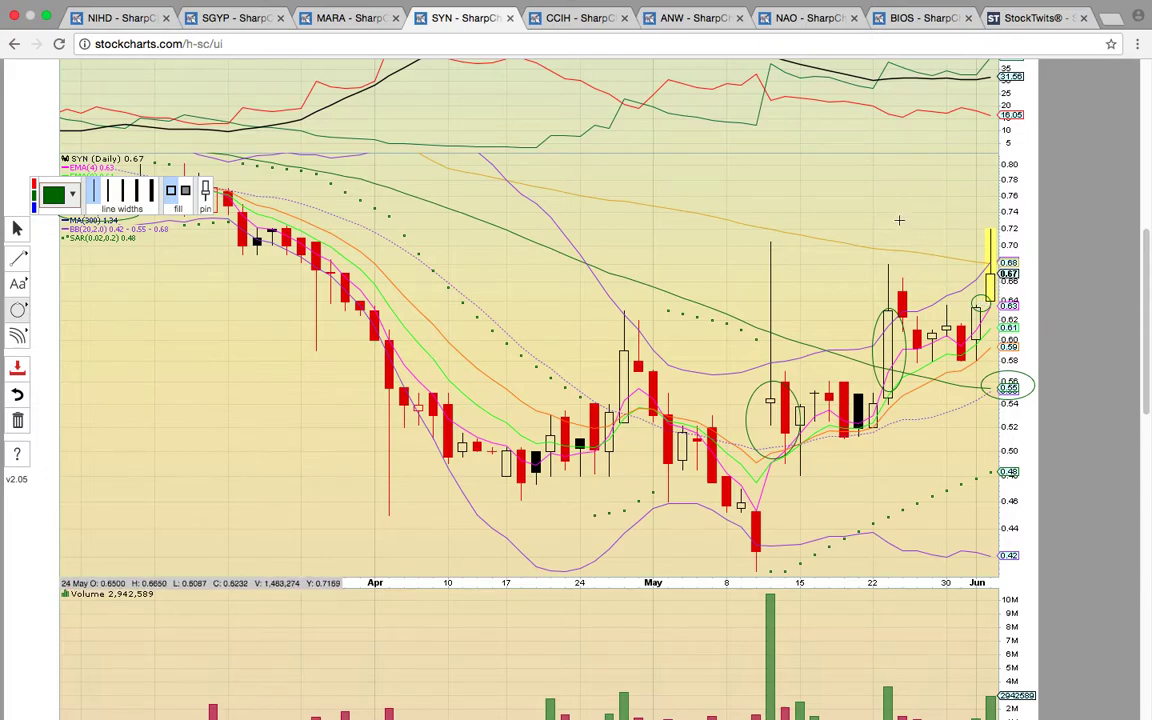
Open the CCIH chart, scroll to its price panel and select the ellipse tool
click(570, 18)
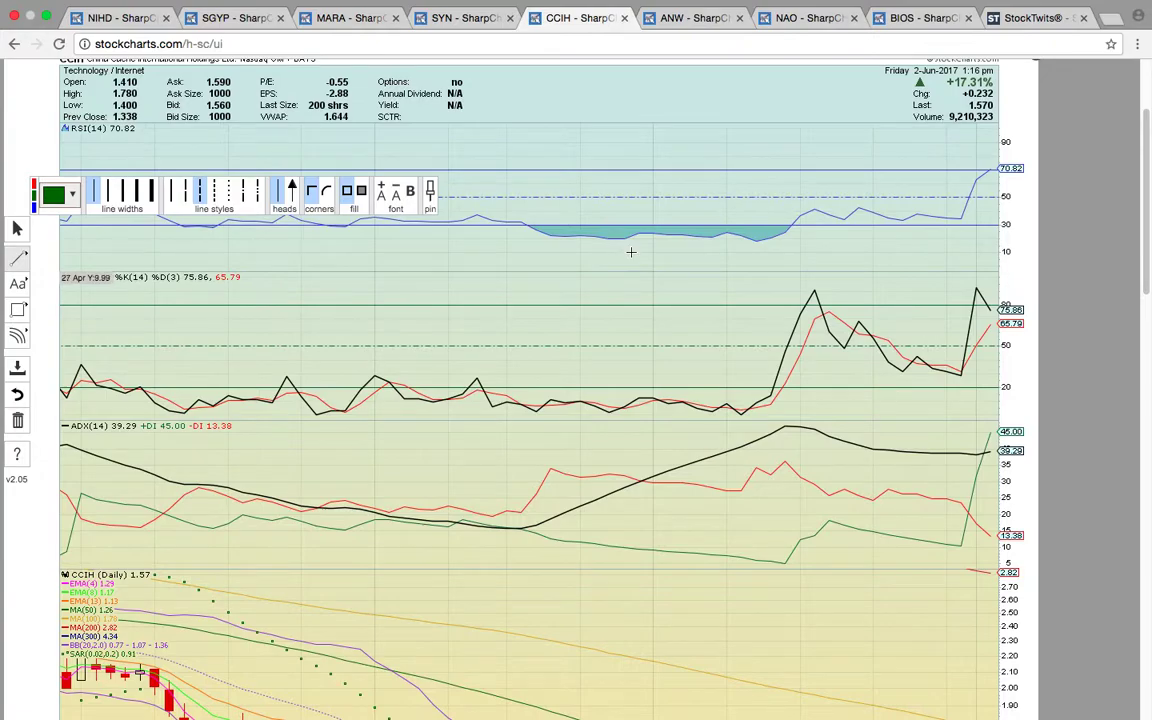
scroll(632, 253, down, 1)
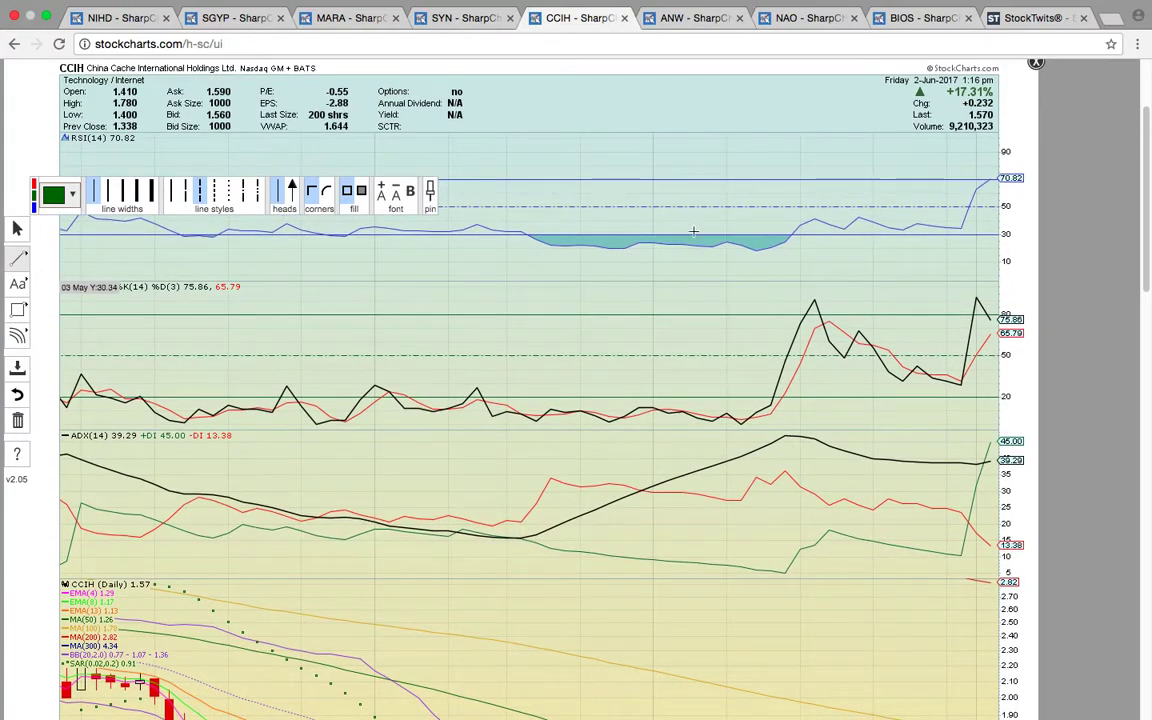
scroll(907, 212, down, 5)
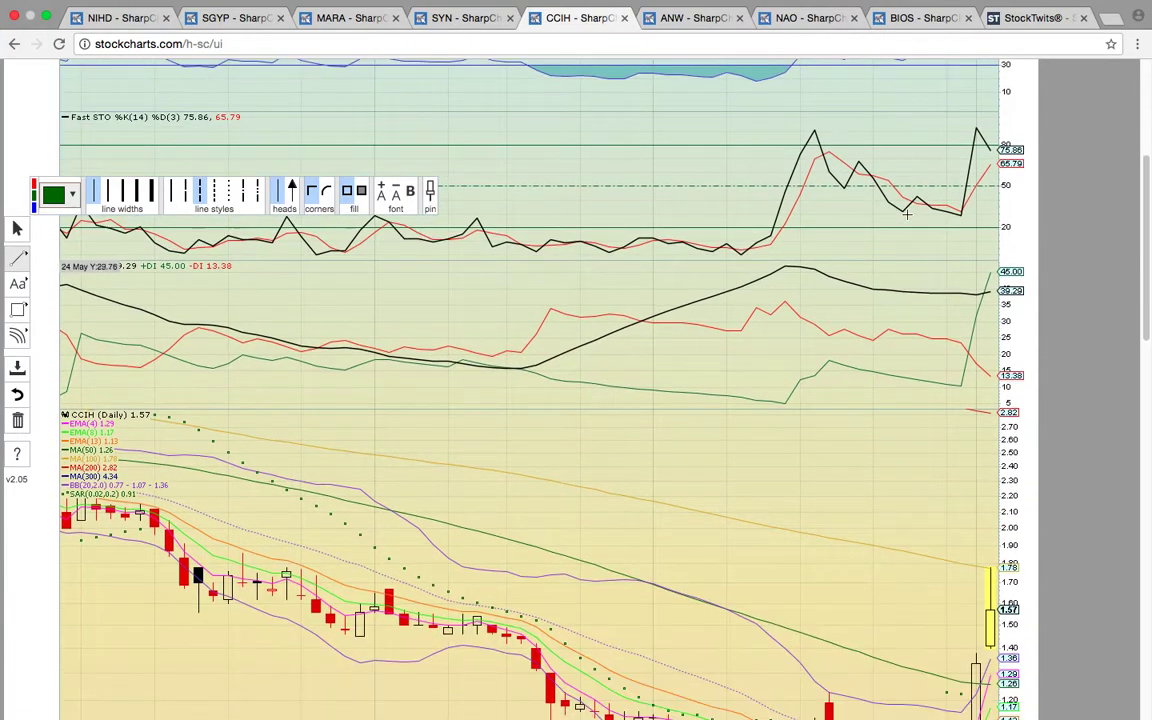
scroll(897, 208, down, 3)
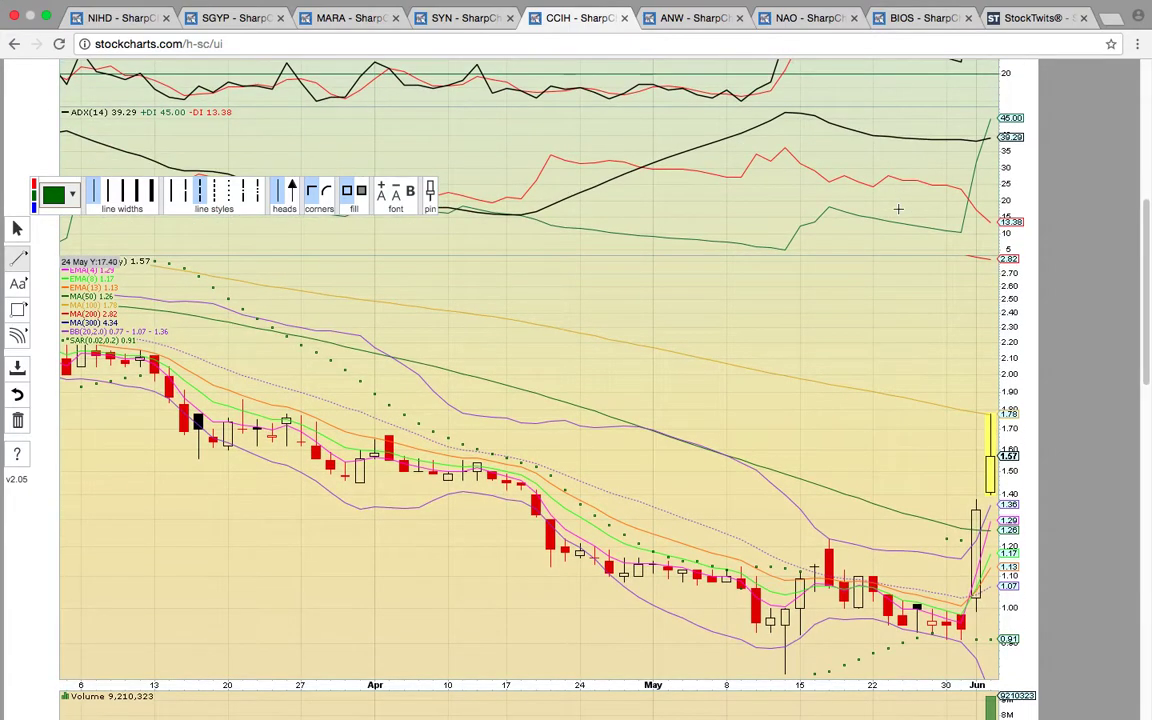
scroll(897, 208, down, 2)
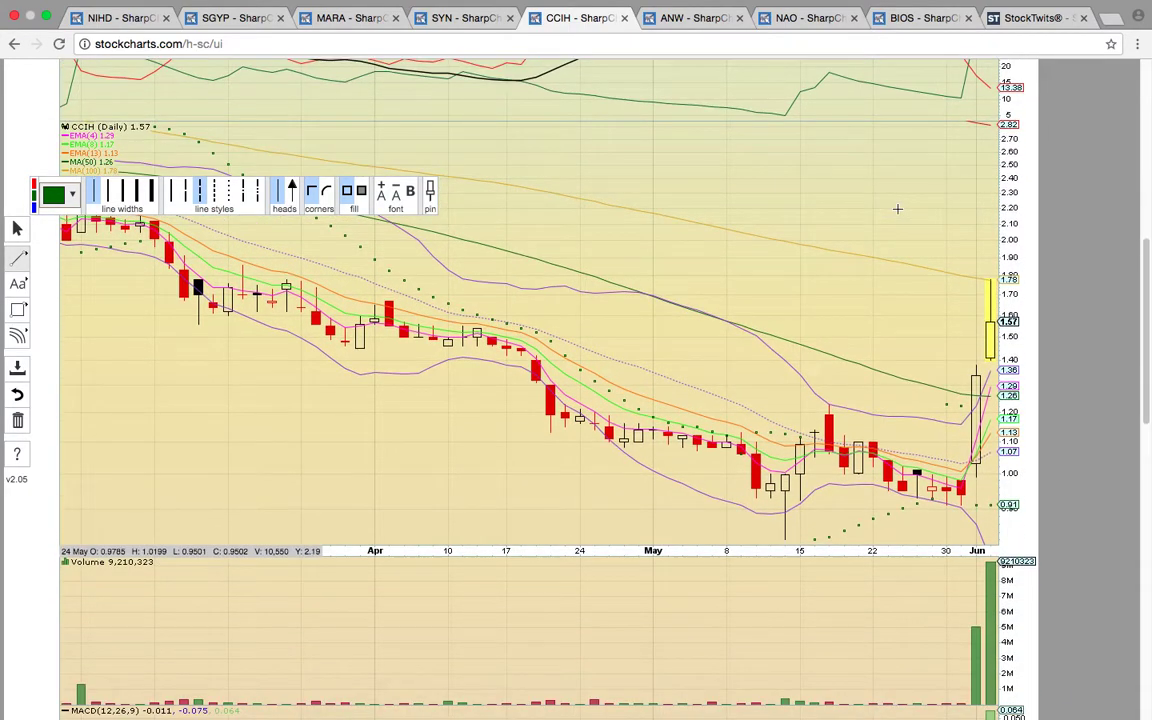
scroll(980, 362, down, 1)
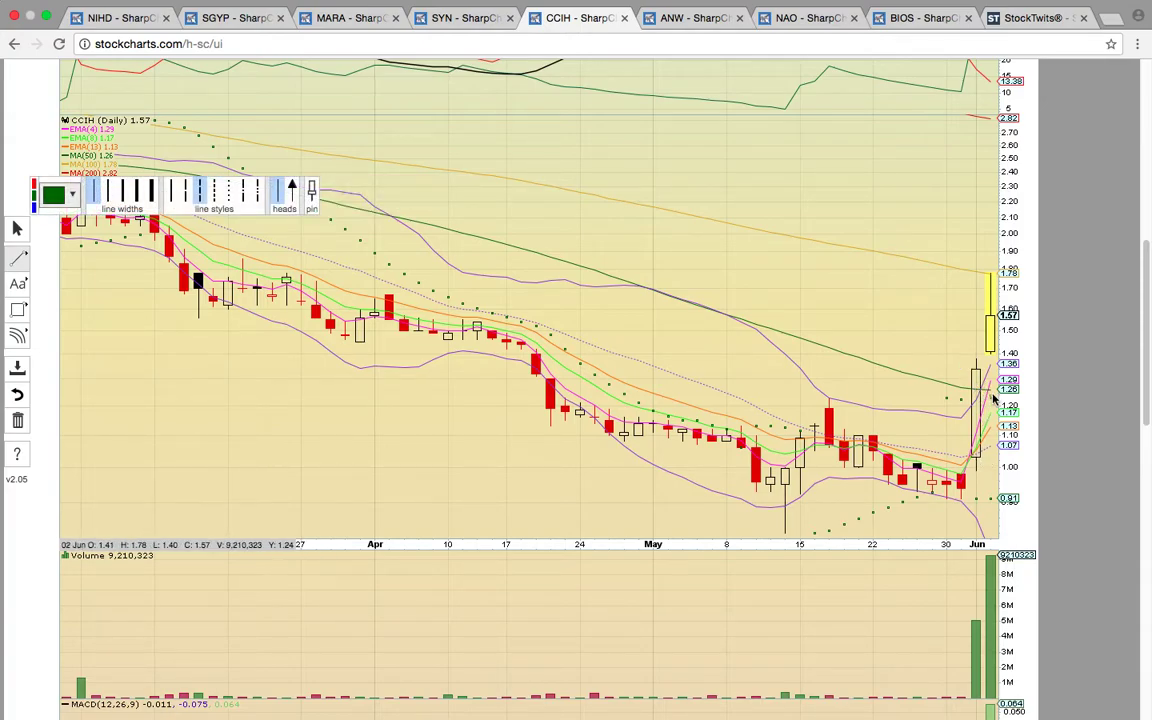
click(18, 309)
click(66, 334)
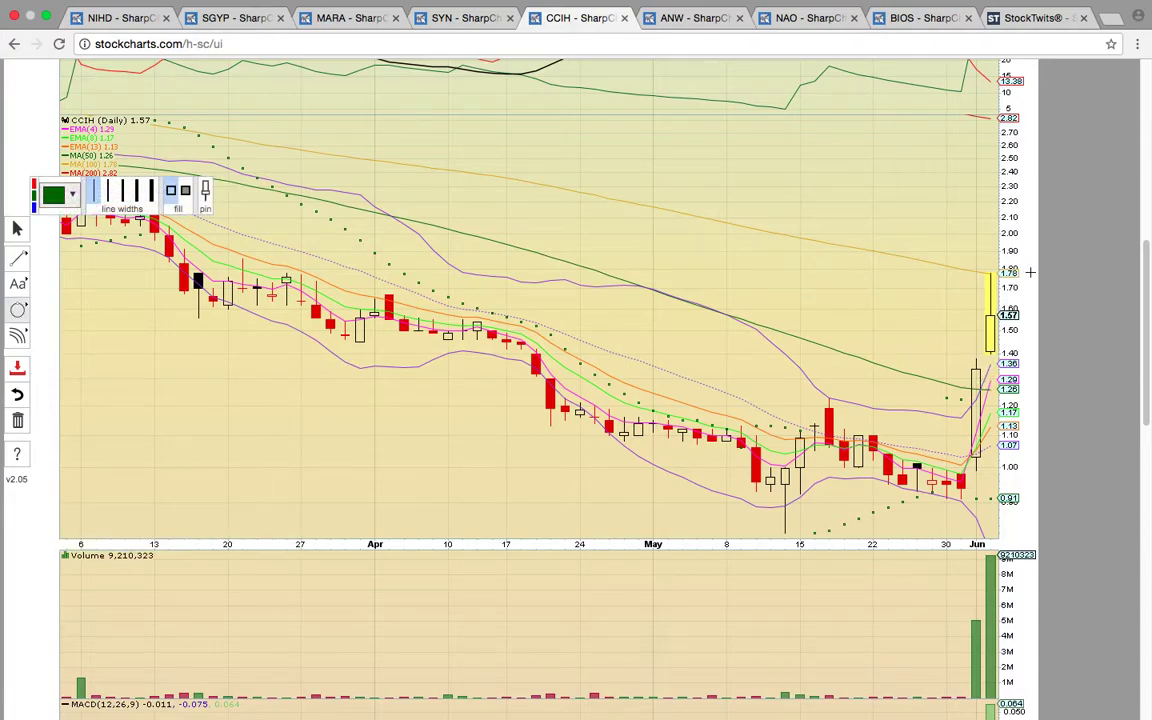
Circle the 1.78 high and the 1.40 level at the CCIH chart's right edge
drag(986, 266, 1032, 282)
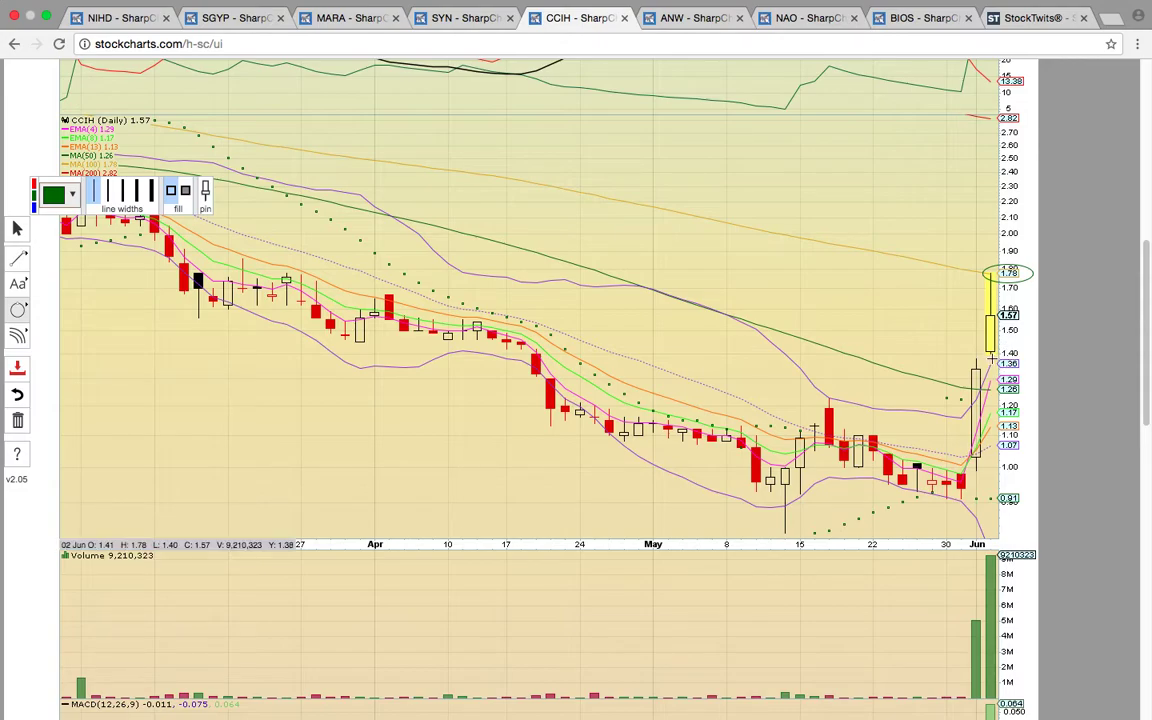
drag(967, 352, 995, 368)
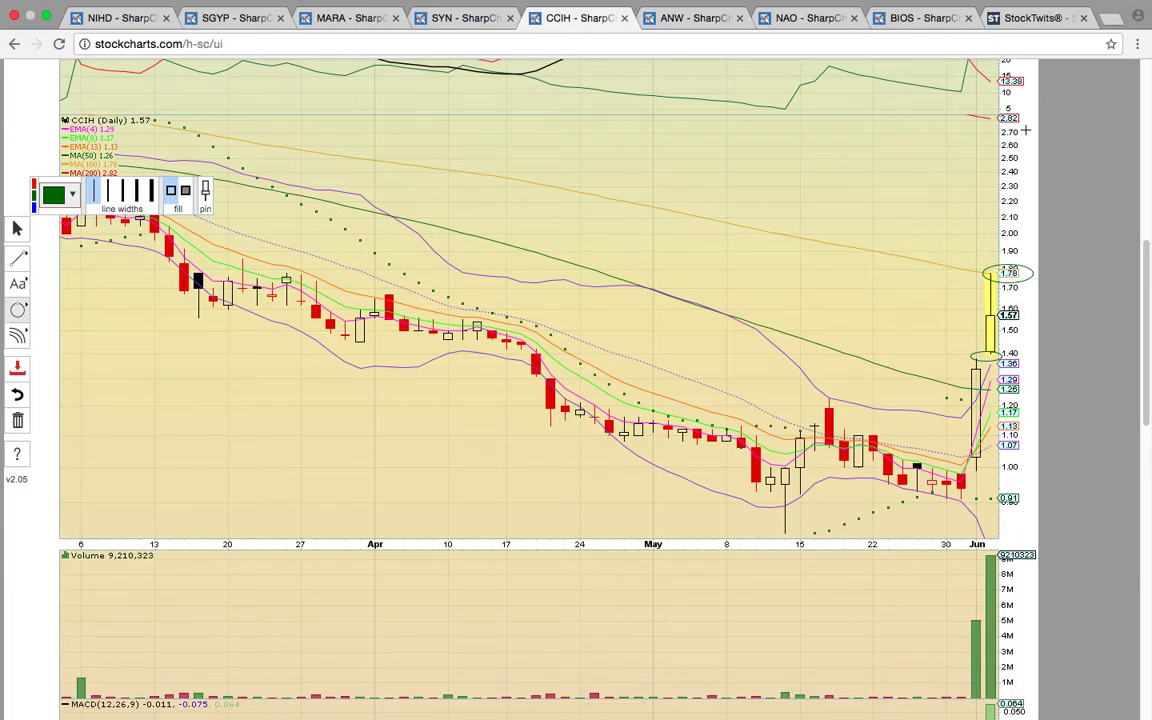
scroll(1012, 127, down, 2)
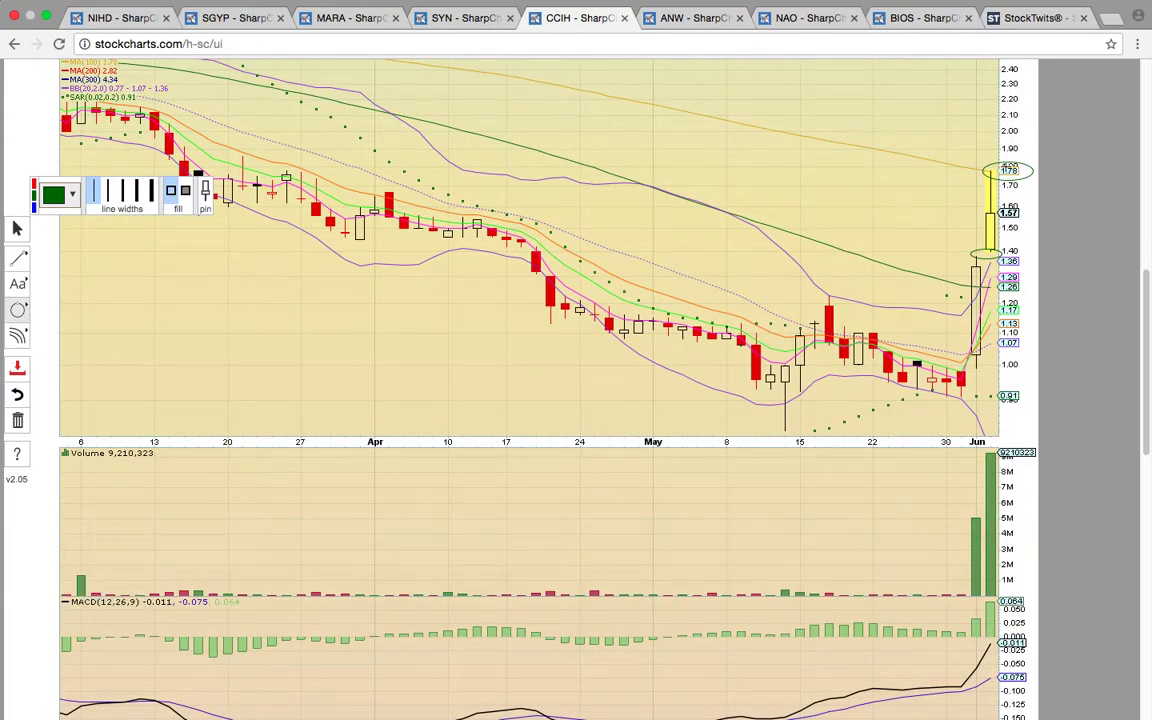
scroll(998, 205, down, 2)
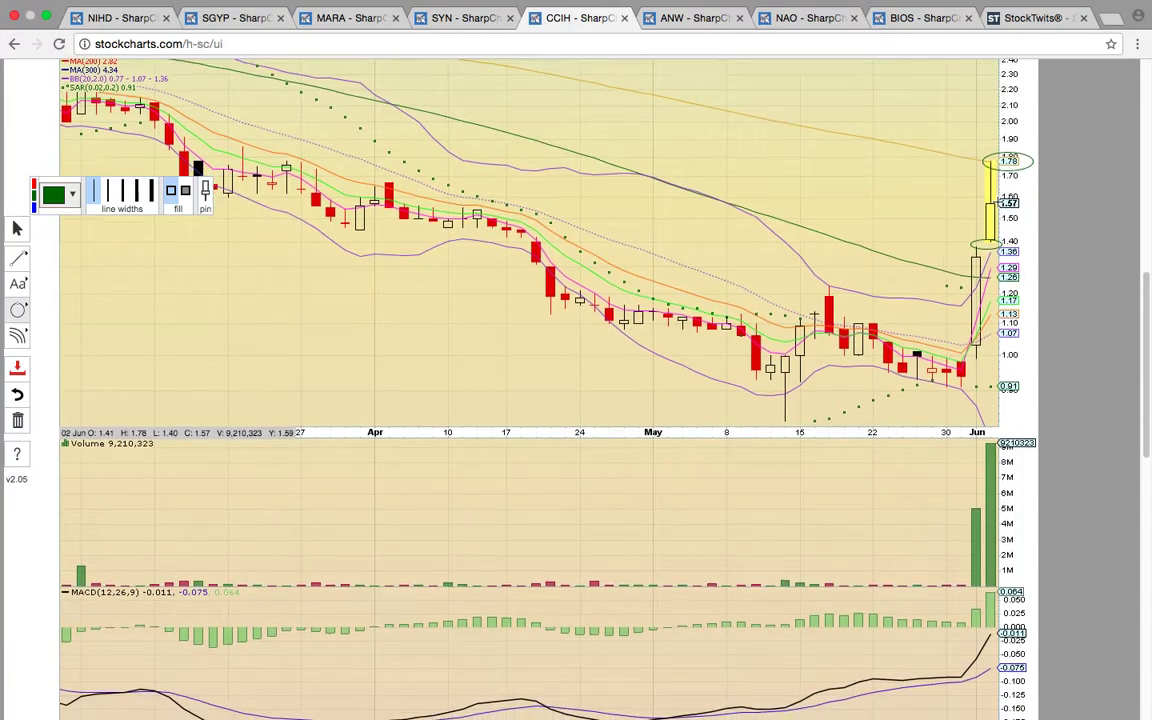
scroll(998, 205, up, 4)
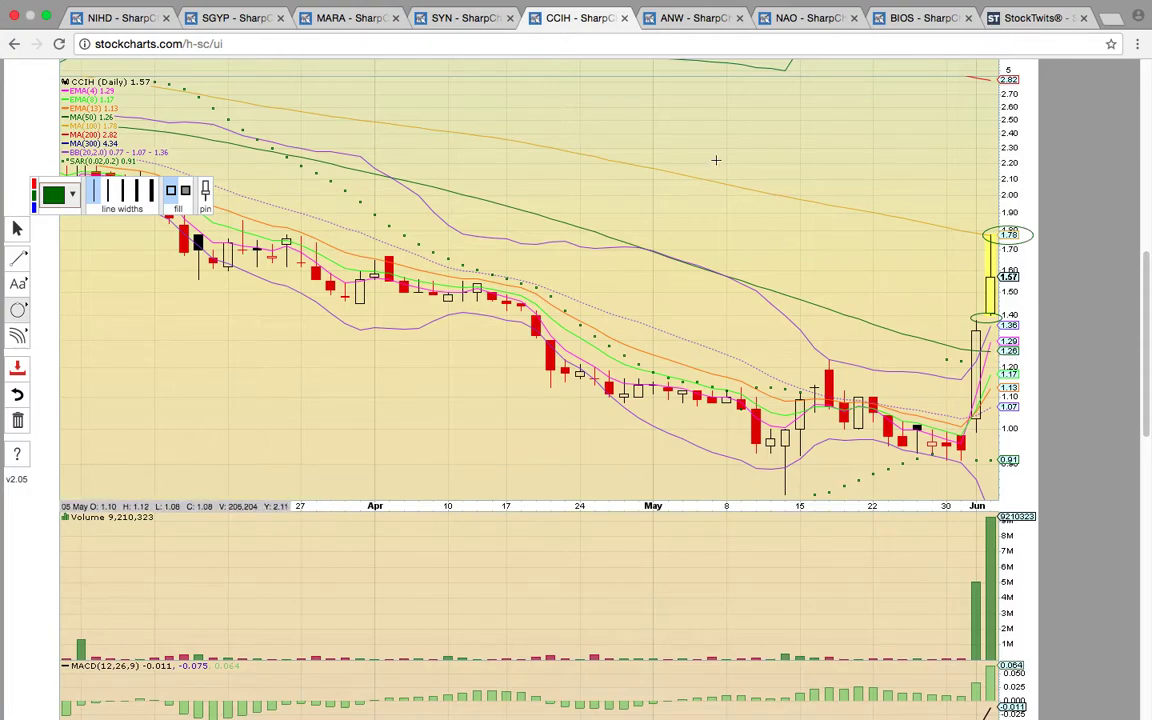
Open the ANW chart and circle the 24 May candle high at the dashed 7.25 line
click(690, 18)
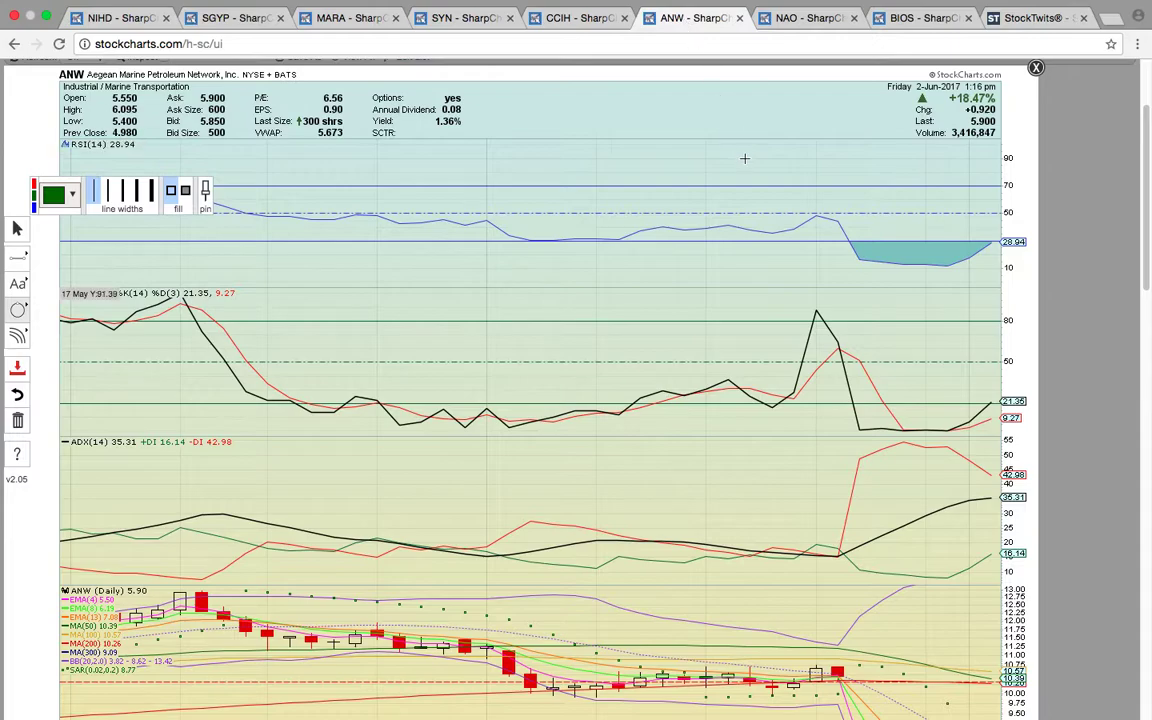
scroll(754, 167, down, 4)
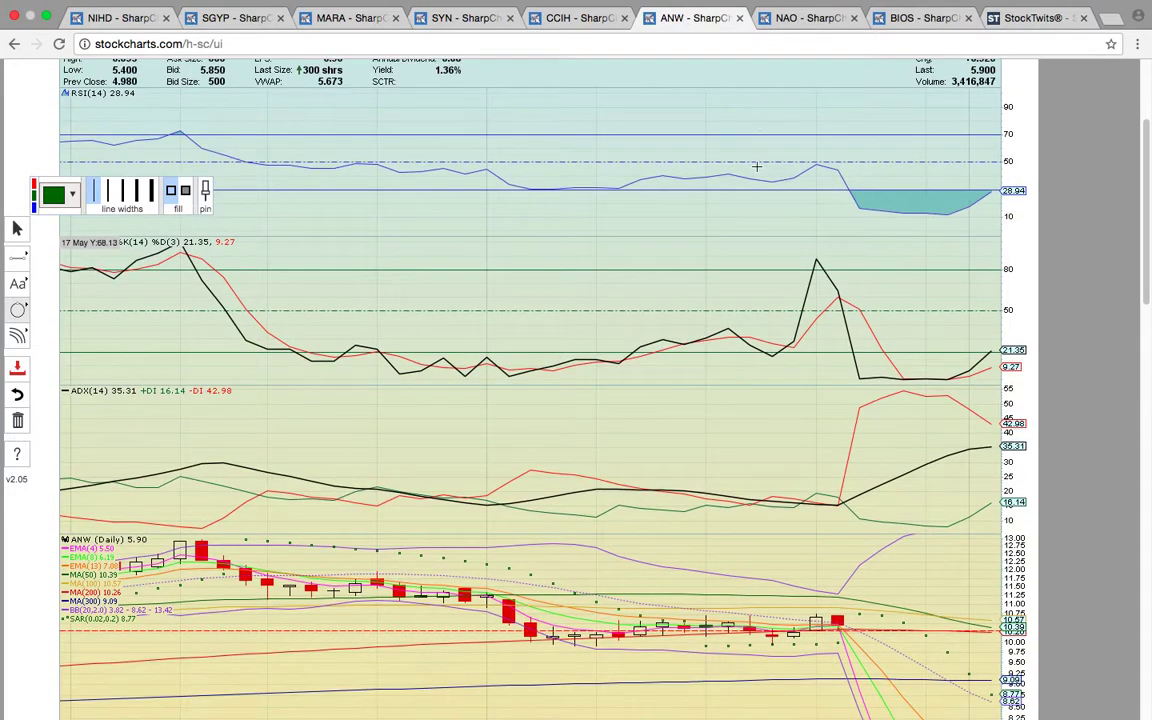
scroll(756, 167, down, 1)
scroll(758, 165, down, 2)
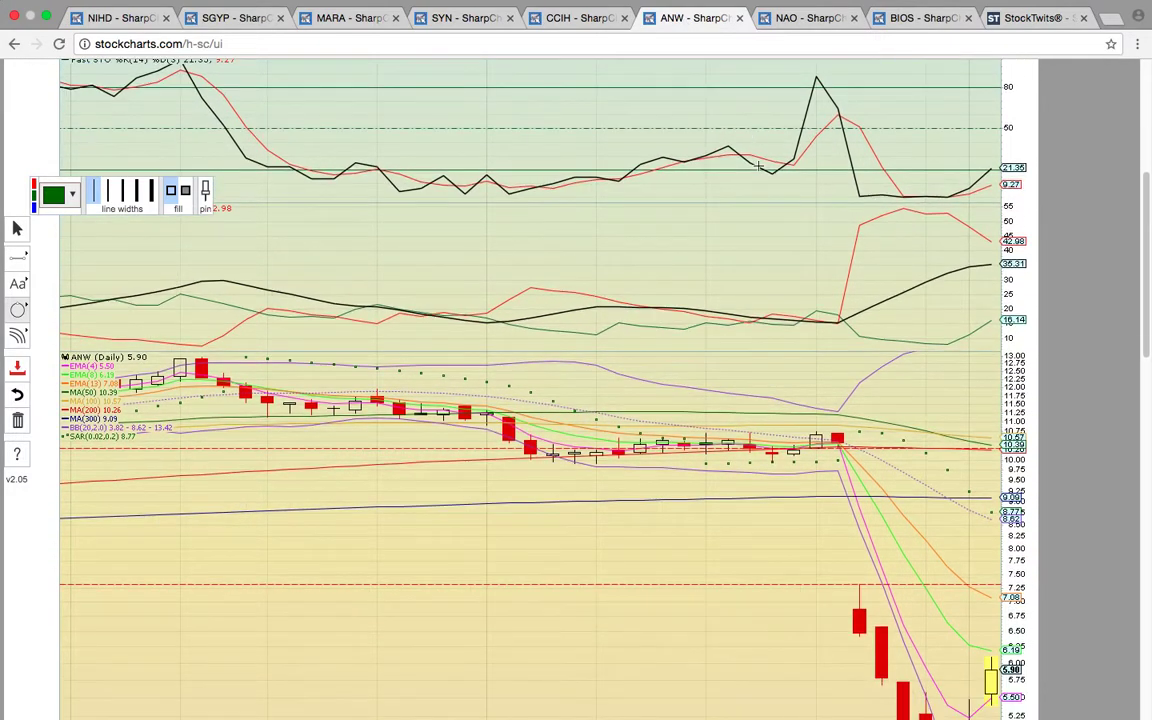
scroll(760, 165, down, 6)
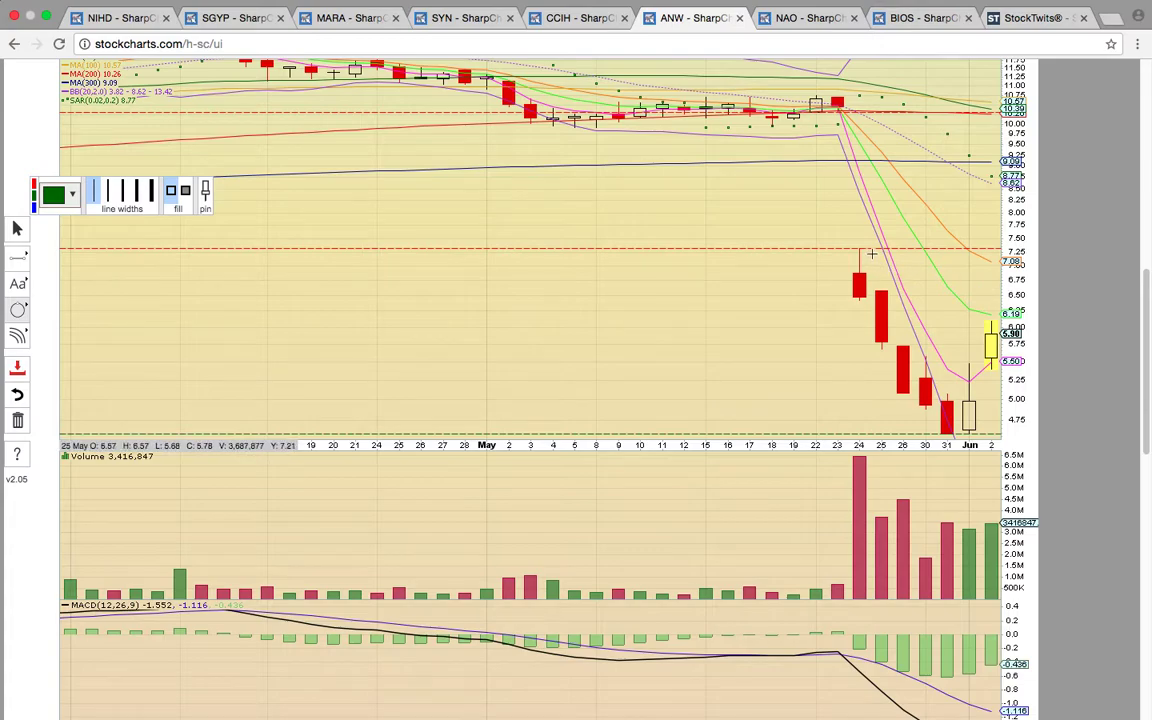
drag(862, 249, 884, 258)
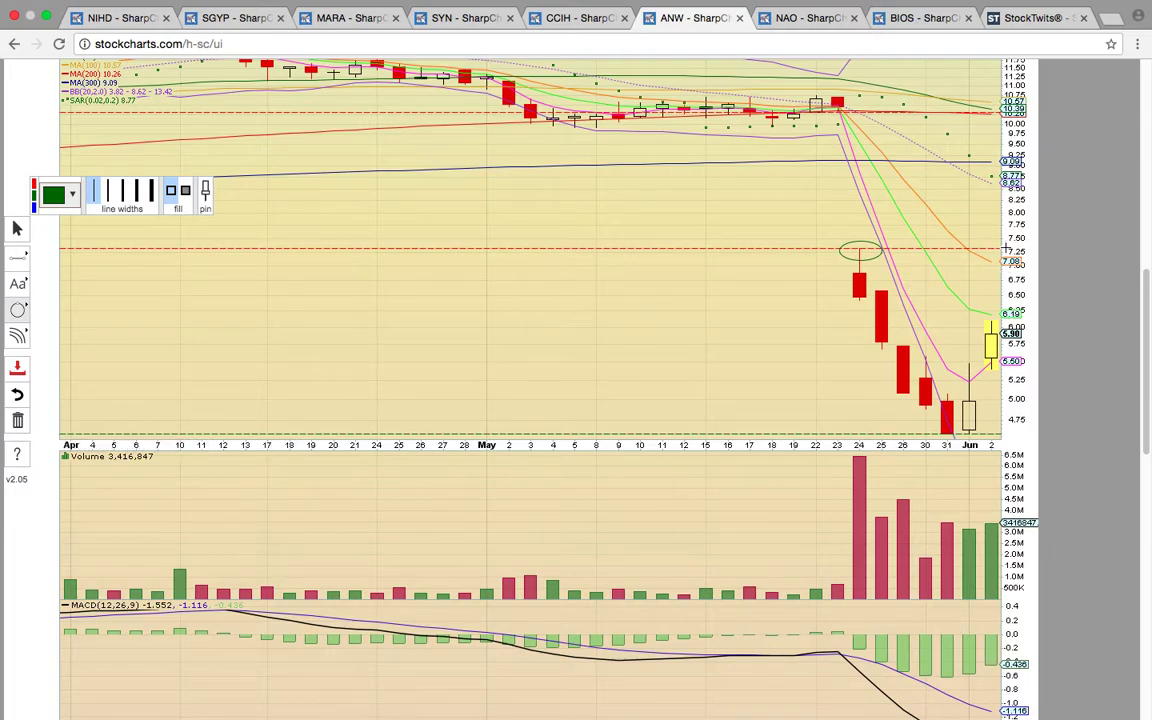
scroll(1006, 245, down, 3)
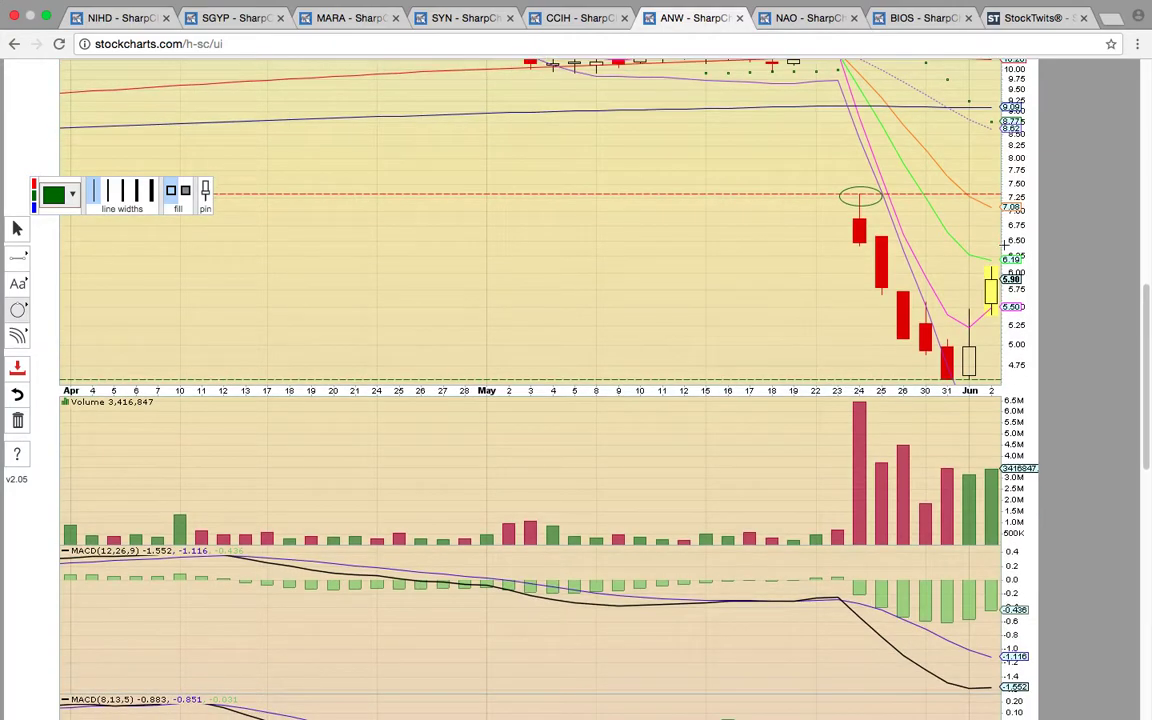
scroll(1006, 245, down, 4)
scroll(1006, 245, up, 10)
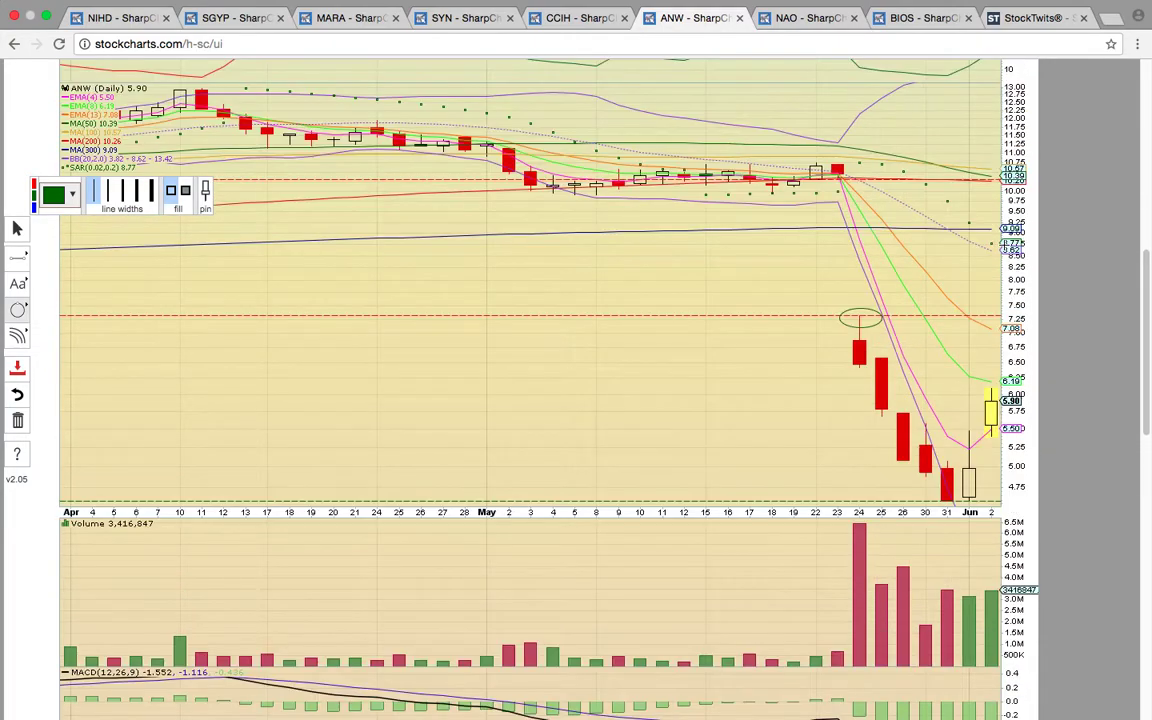
scroll(1036, 444, up, 1)
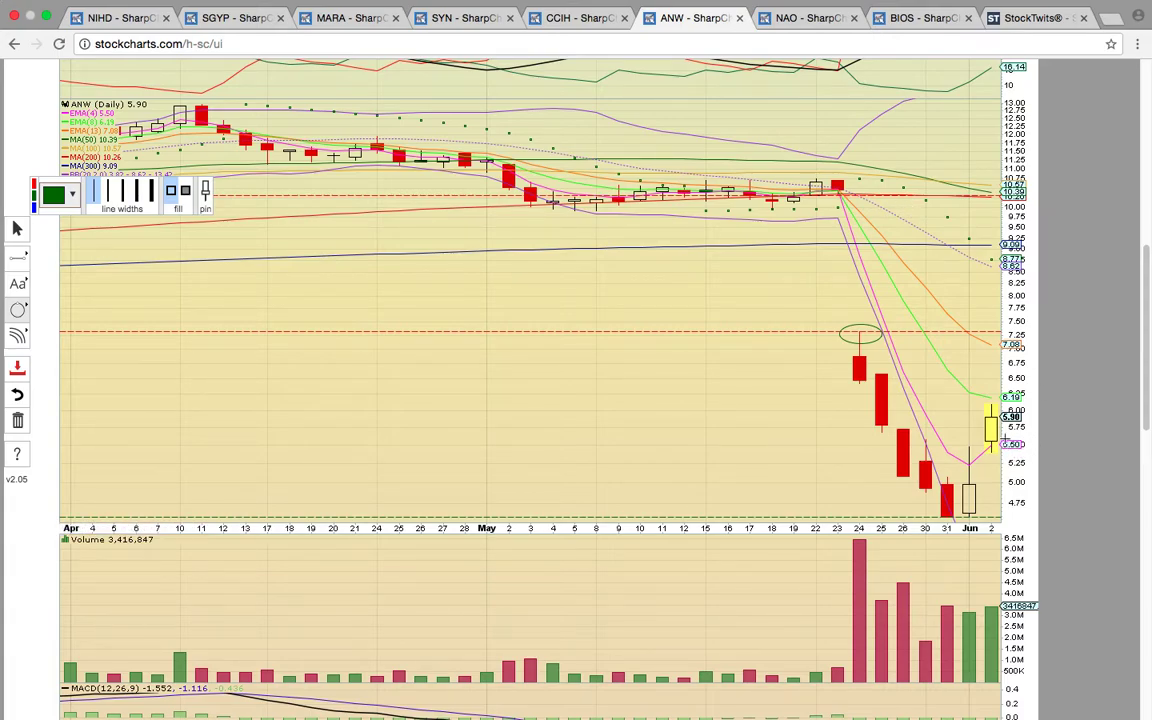
Switch to the NAO chart tab and scroll until its daily price panel fills the window
click(796, 19)
scroll(776, 337, down, 1)
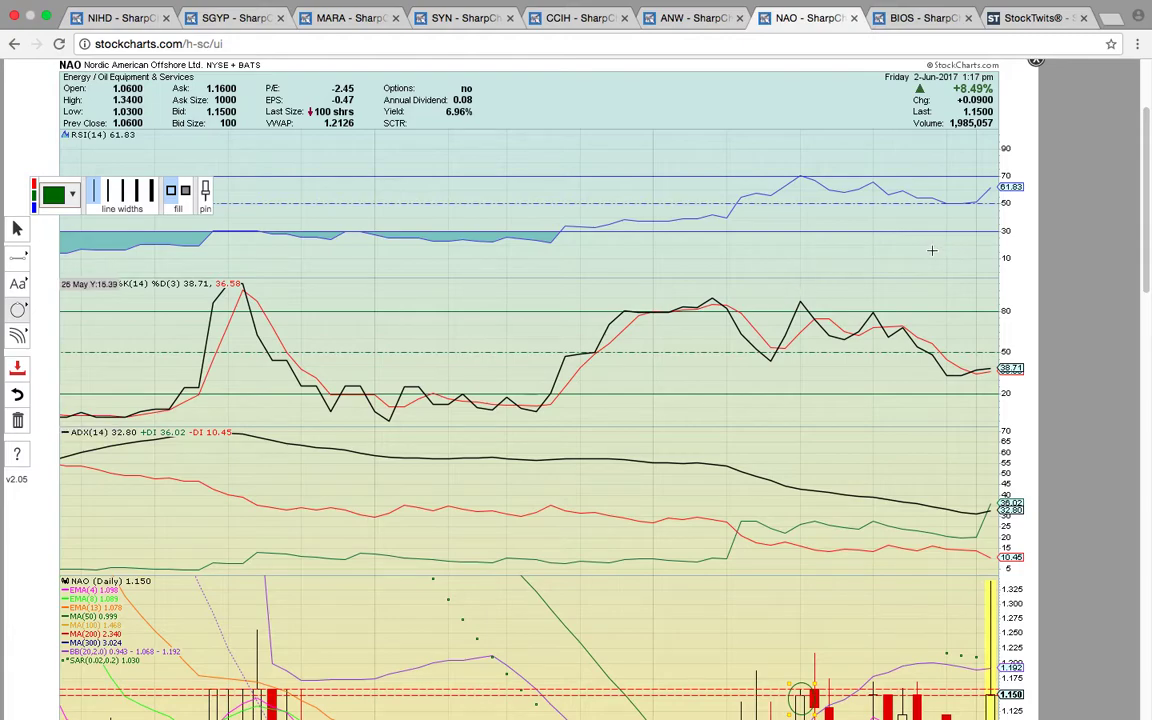
scroll(939, 265, down, 5)
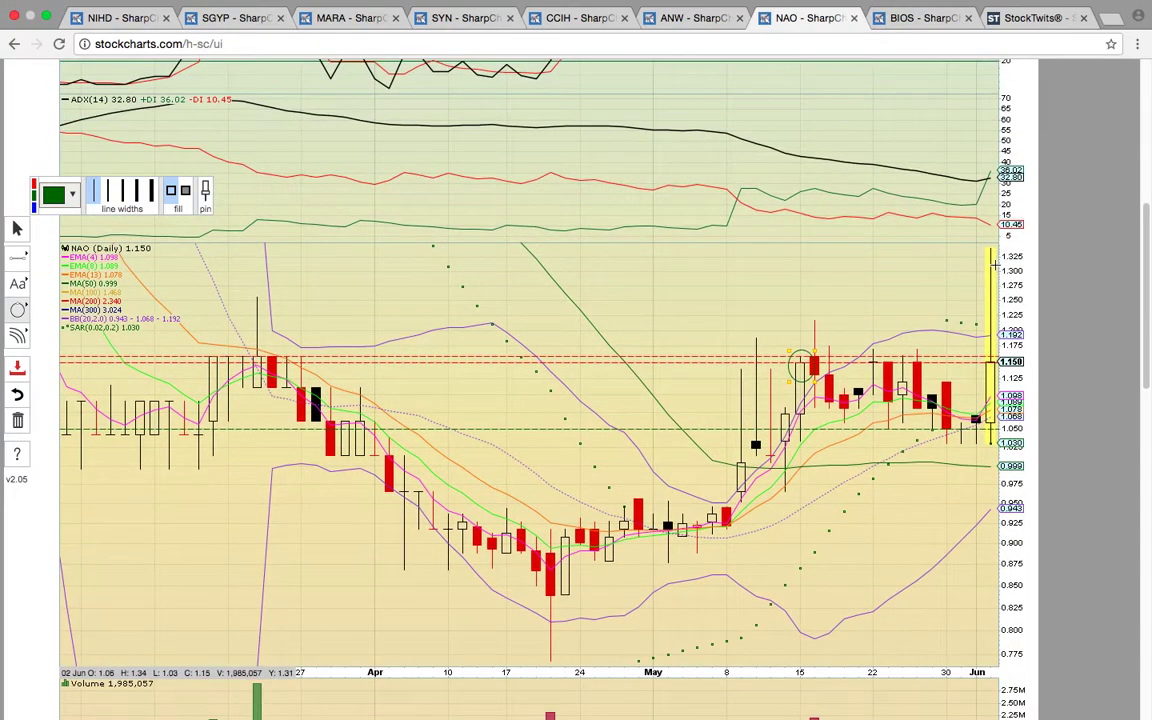
scroll(910, 290, down, 1)
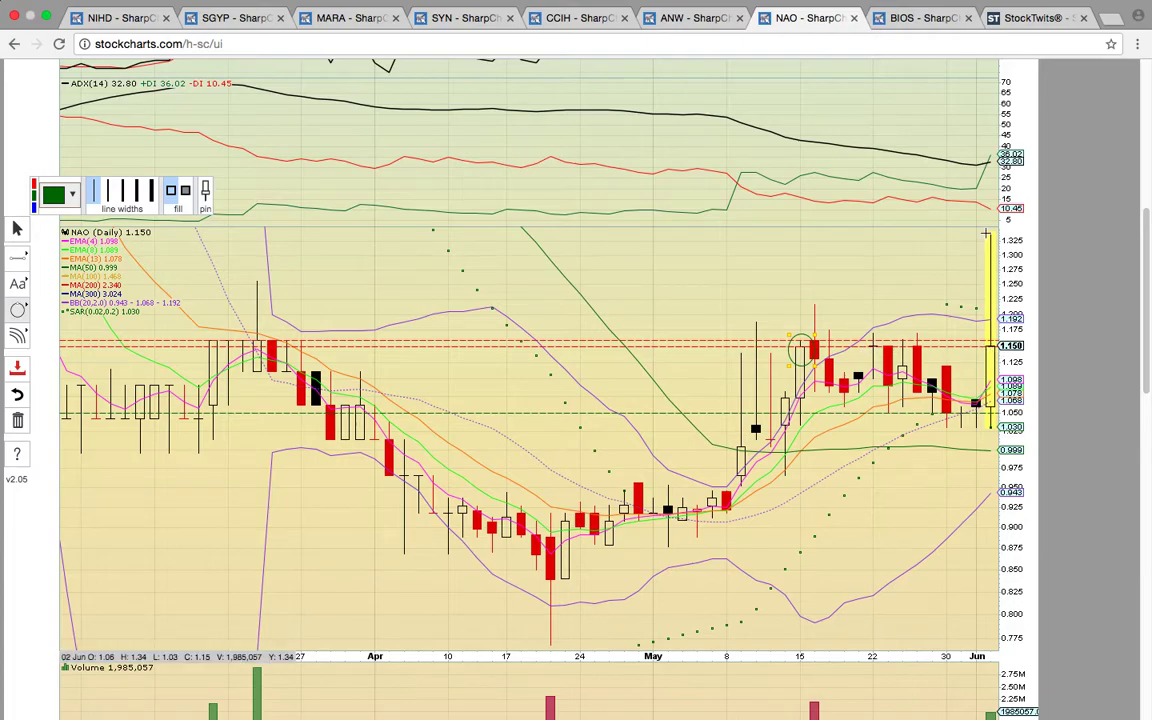
scroll(543, 350, down, 1)
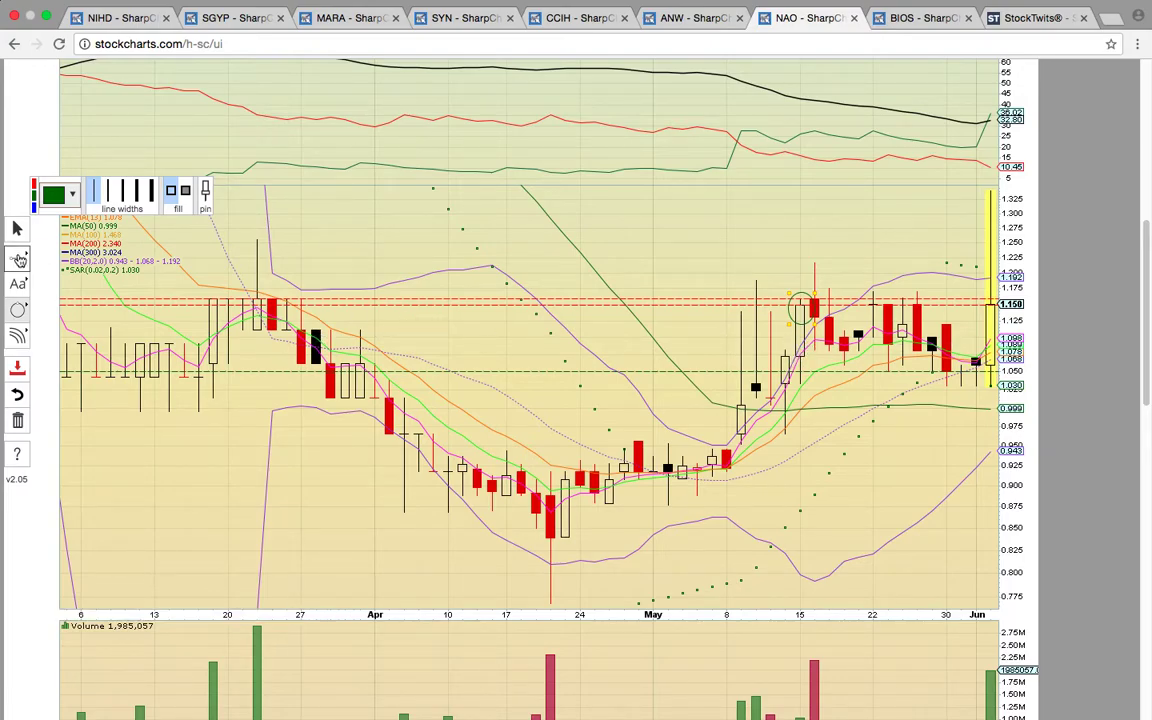
Draw a green parabola along NAO's rounded price bottom from early April to early May
click(17, 257)
click(72, 360)
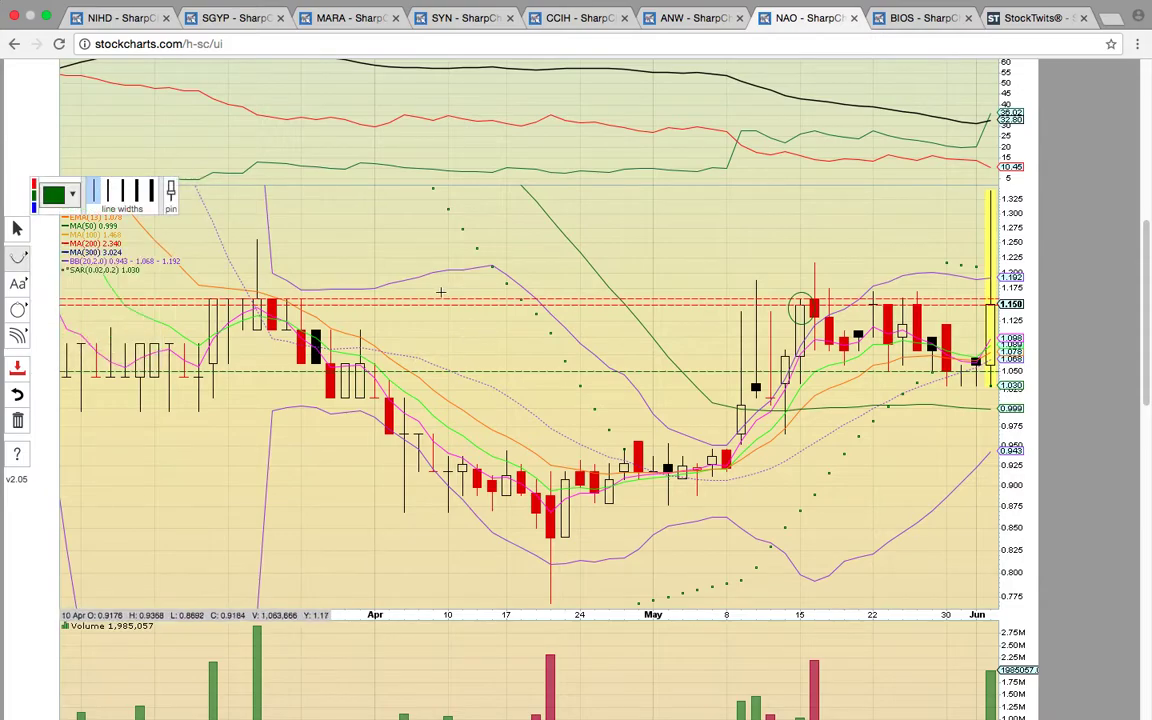
mouse_move(435, 323)
mouse_down()
mouse_move(488, 405)
mouse_move(532, 418)
mouse_move(602, 332)
mouse_move(684, 297)
mouse_up()
drag(562, 462, 562, 466)
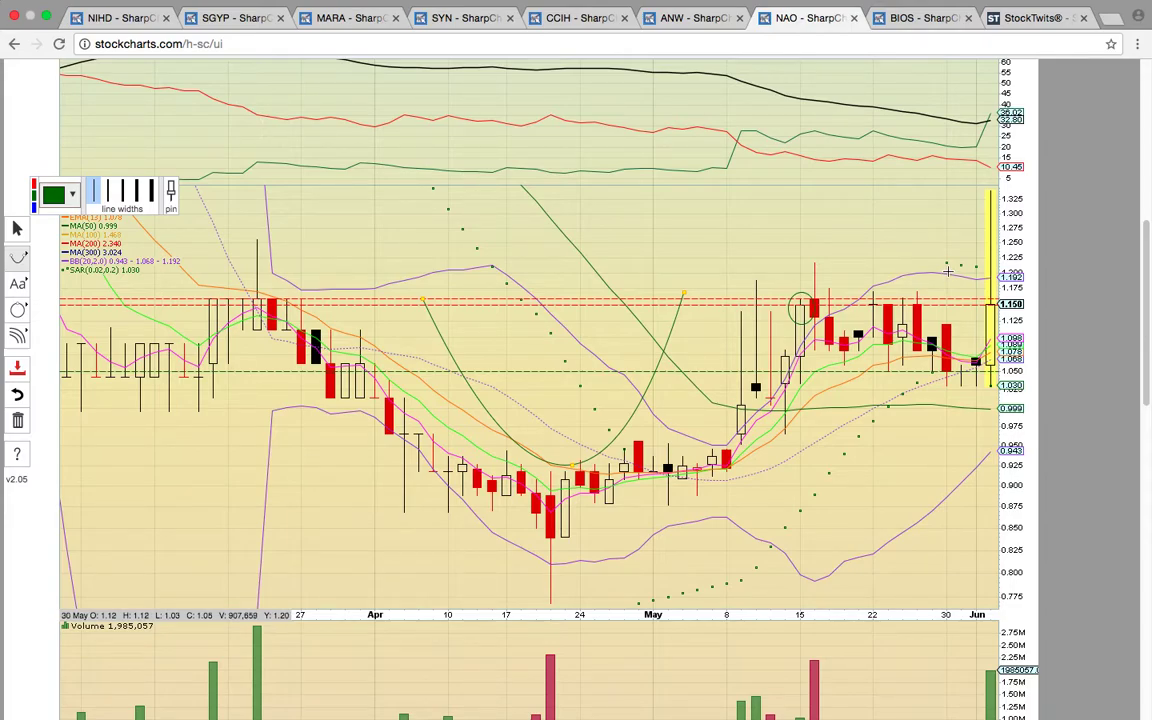
scroll(496, 185, down, 3)
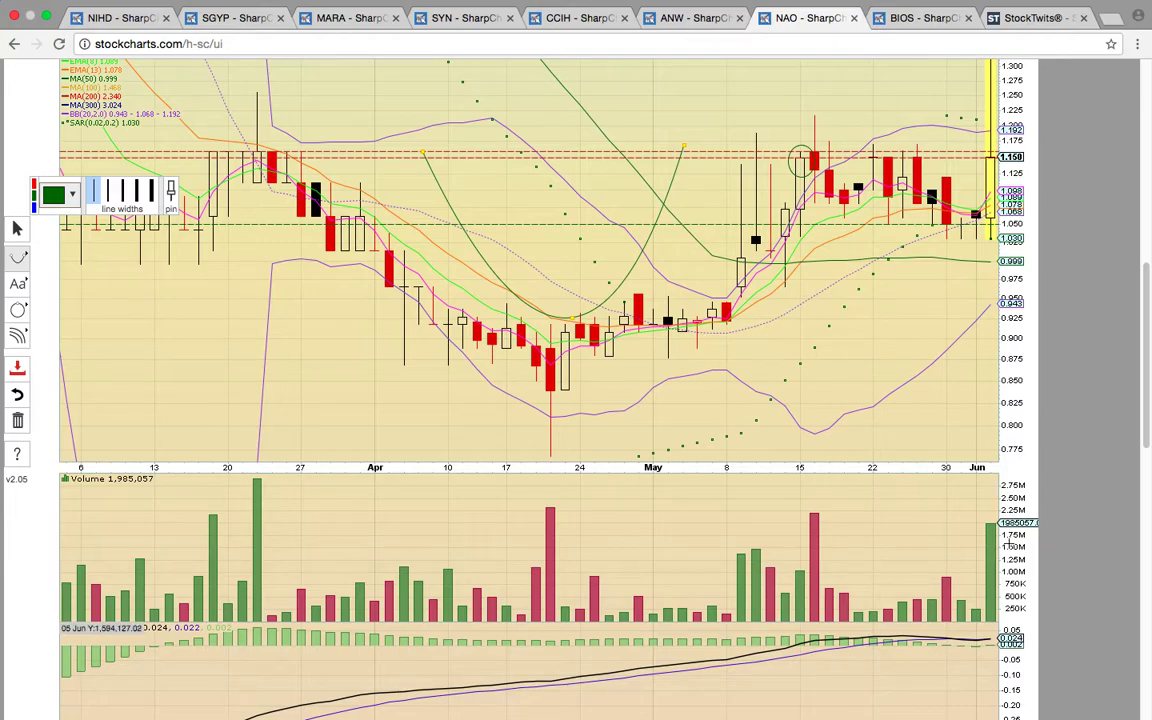
scroll(903, 490, up, 1)
scroll(969, 188, down, 5)
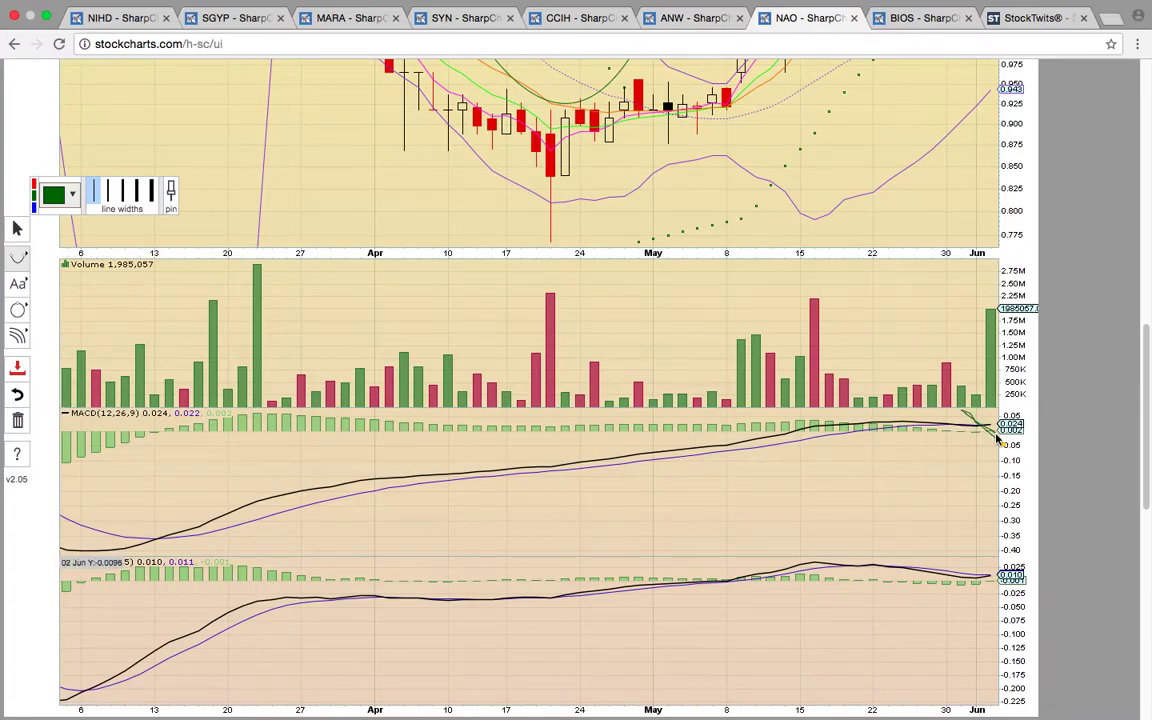
Undo the stray line, then circle the latest values on the lower and upper MACD panes
click(16, 396)
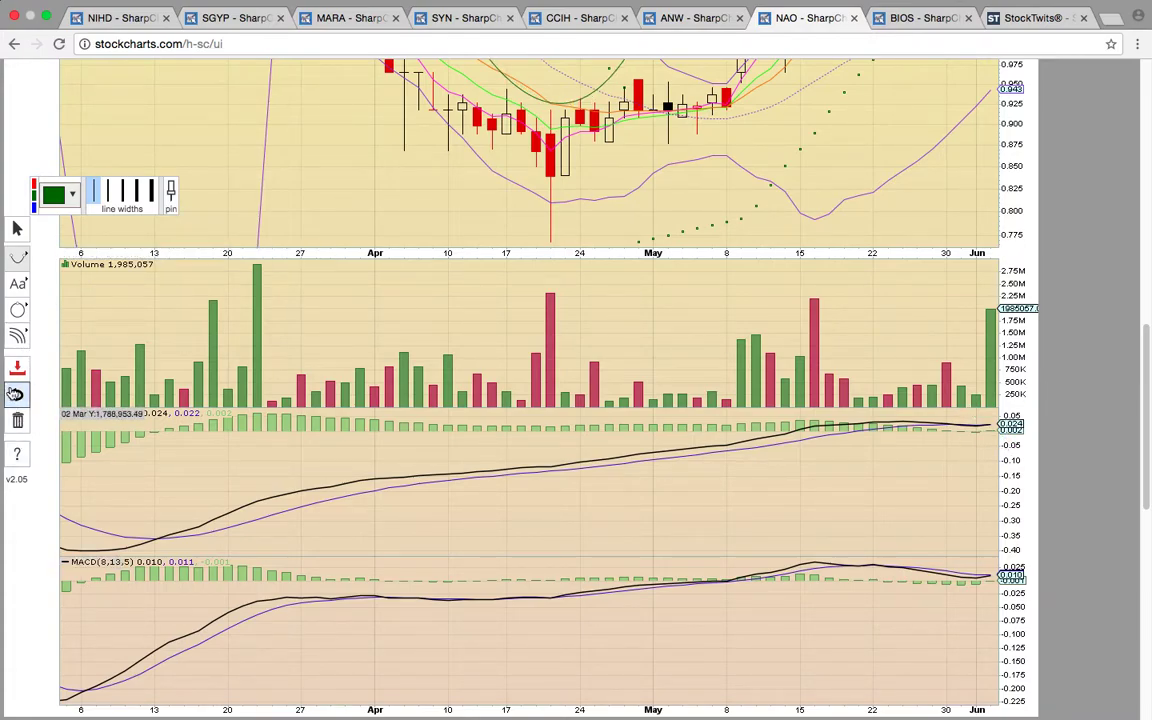
click(18, 308)
drag(1000, 580, 969, 553)
drag(1000, 445, 983, 416)
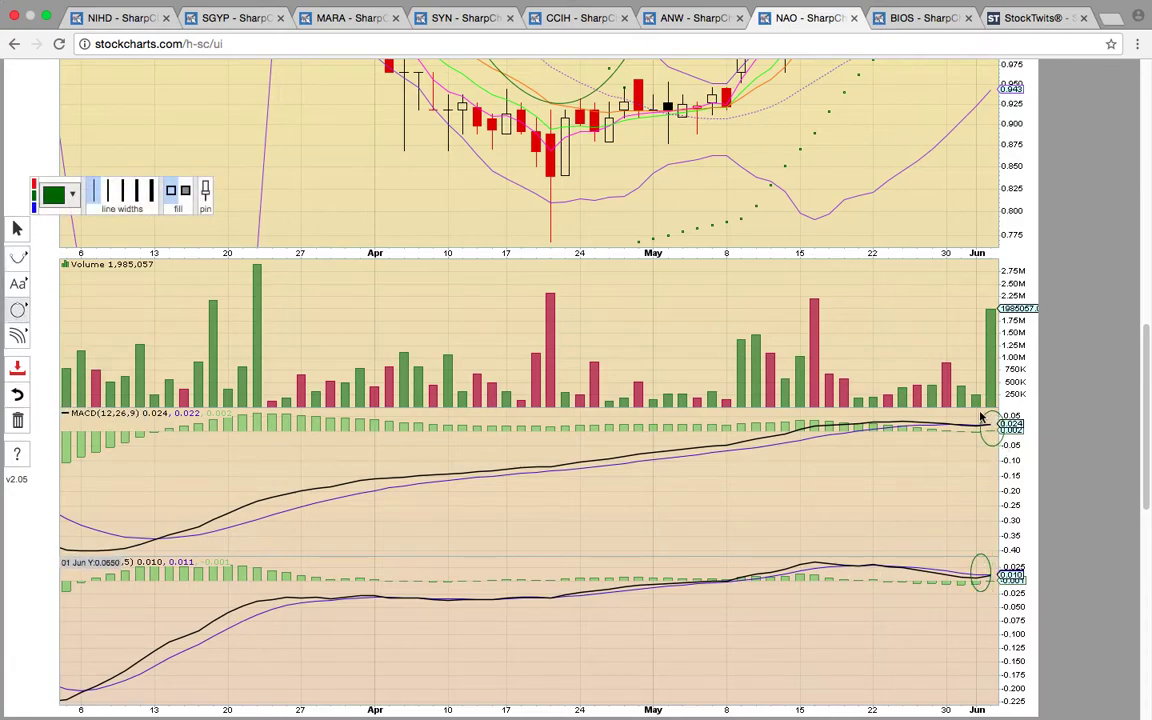
Circle the latest ADX crossover, Fast Stochastic crossover and 61.83 RSI reading in green
scroll(963, 371, up, 5)
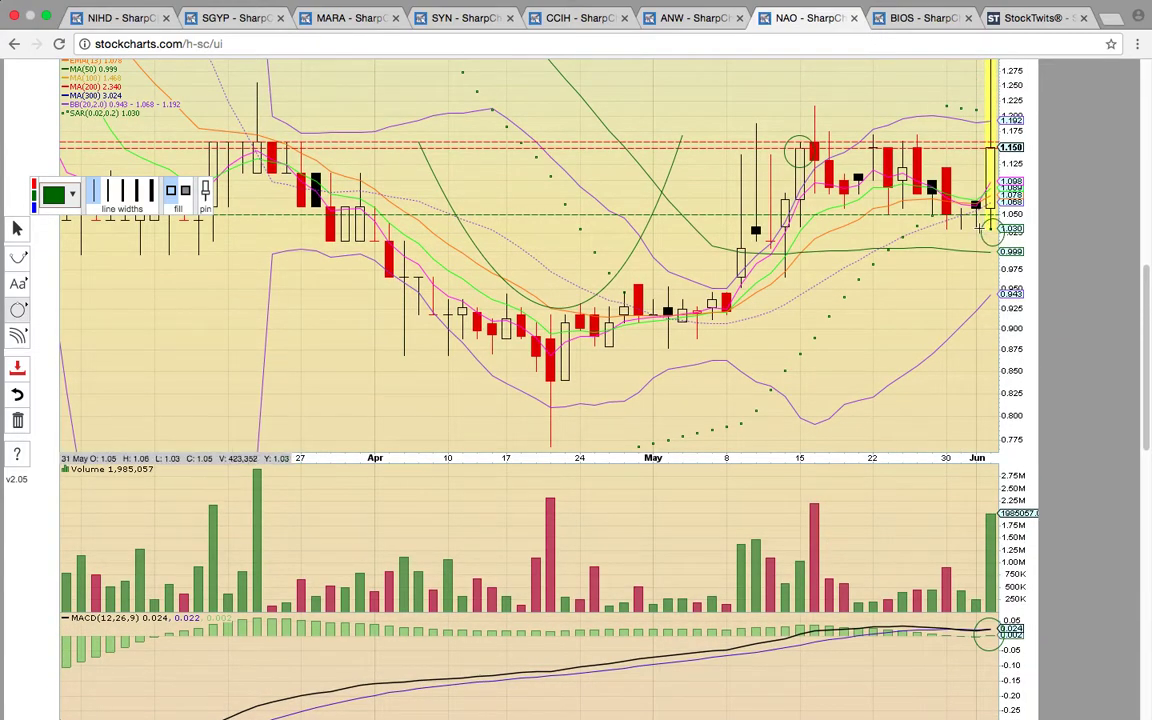
scroll(1000, 235, up, 4)
scroll(990, 200, up, 1)
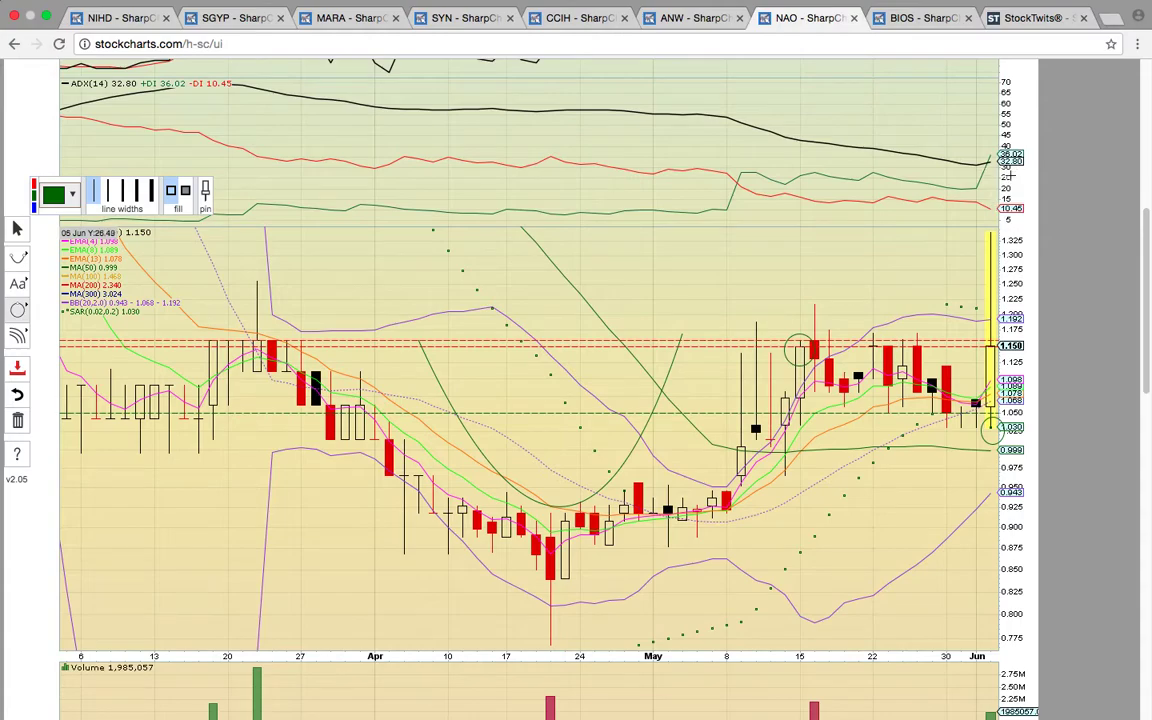
drag(1002, 177, 966, 146)
scroll(892, 140, up, 3)
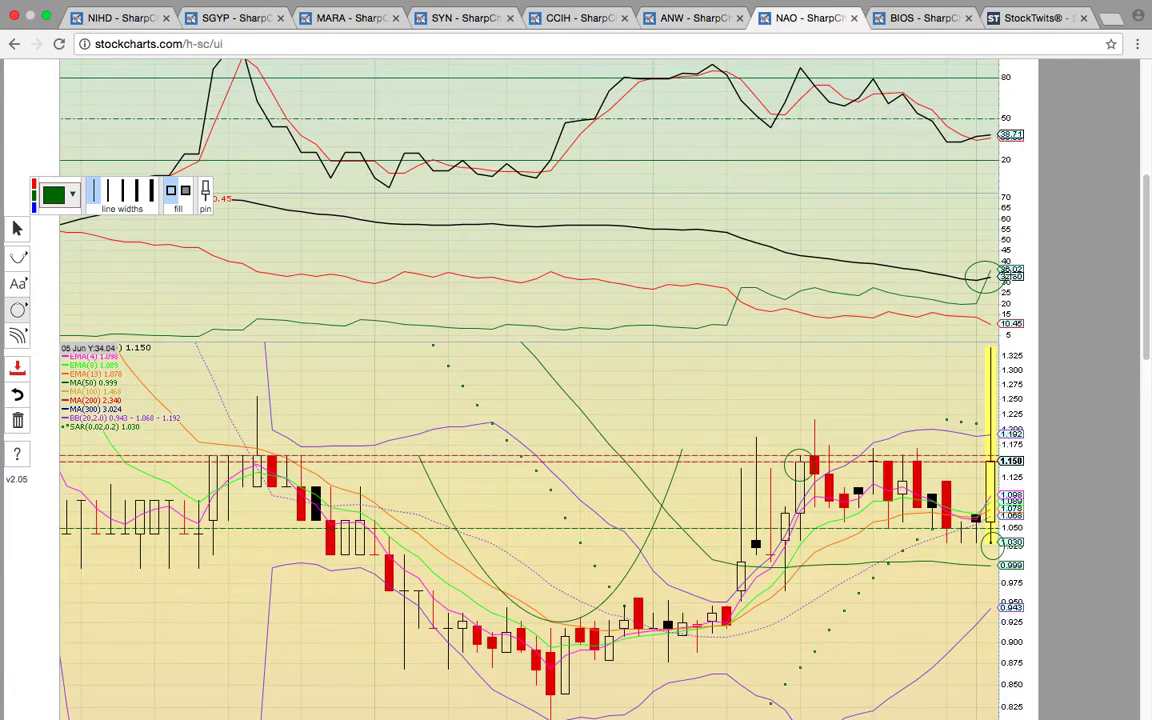
scroll(997, 240, up, 4)
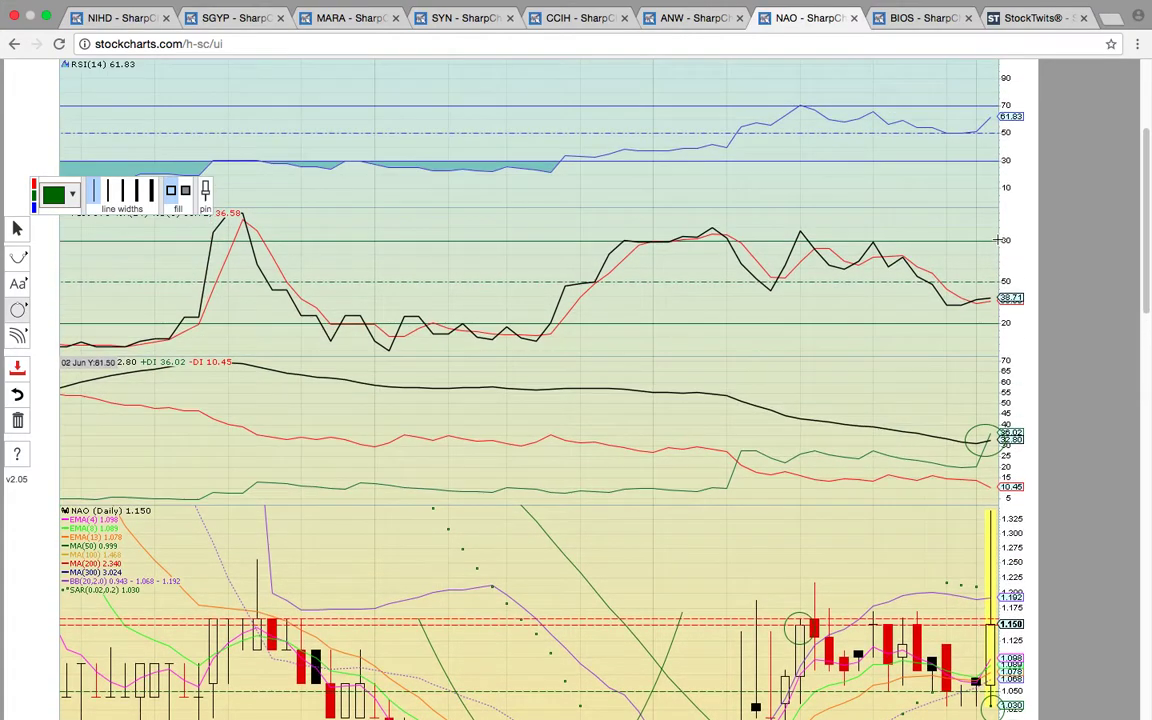
drag(1004, 316, 958, 289)
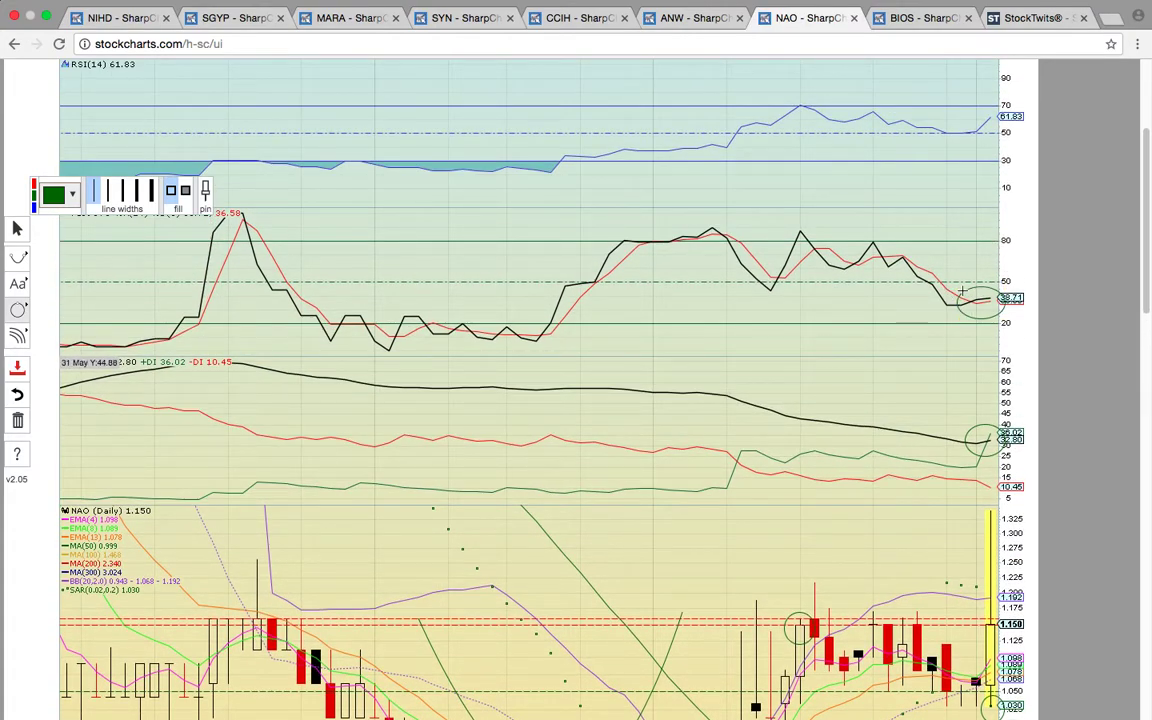
scroll(1034, 259, up, 5)
scroll(1034, 259, down, 2)
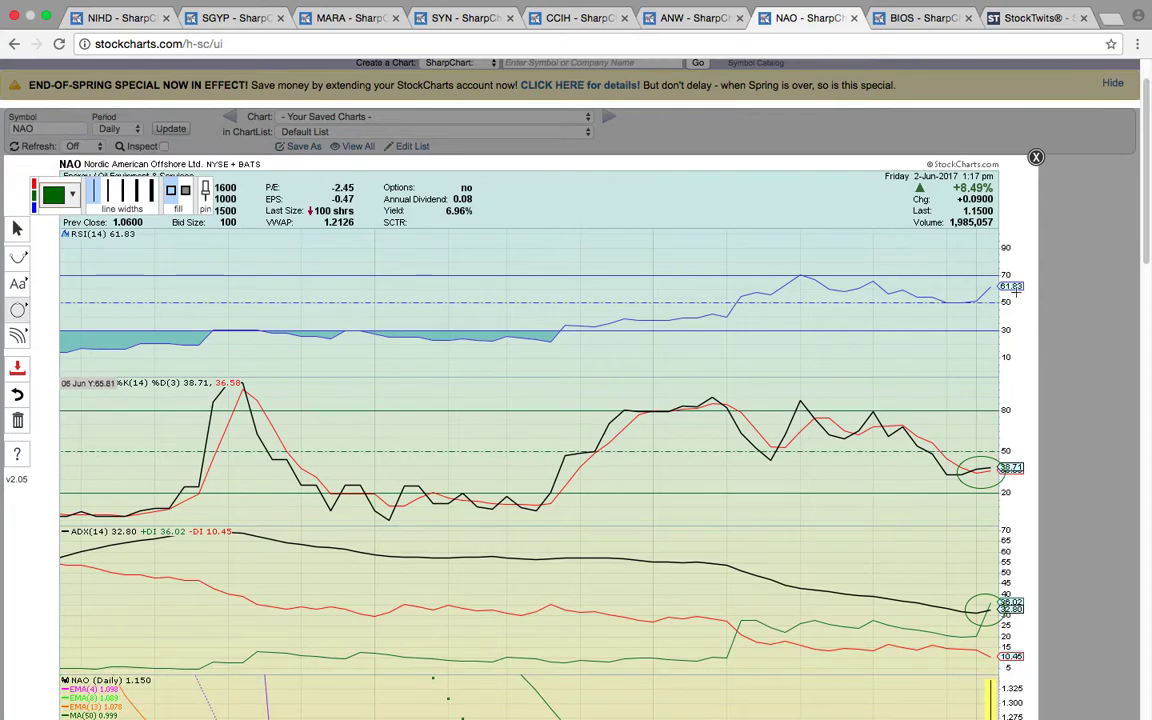
drag(1031, 318, 985, 264)
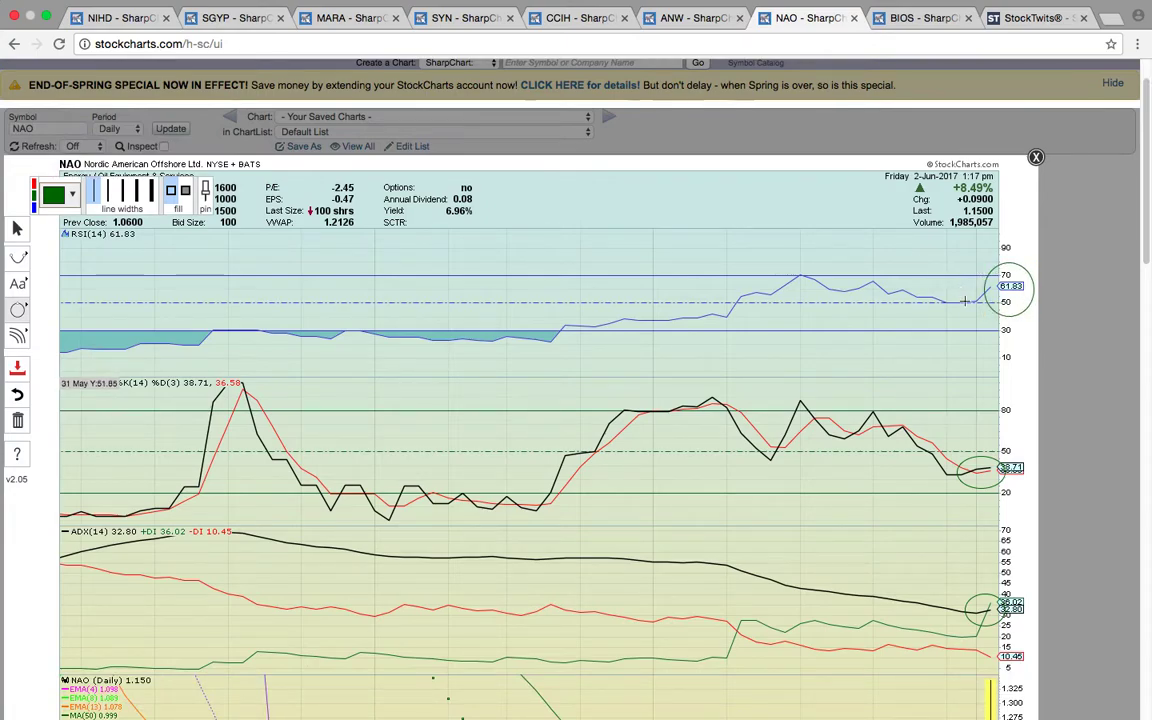
scroll(930, 260, down, 5)
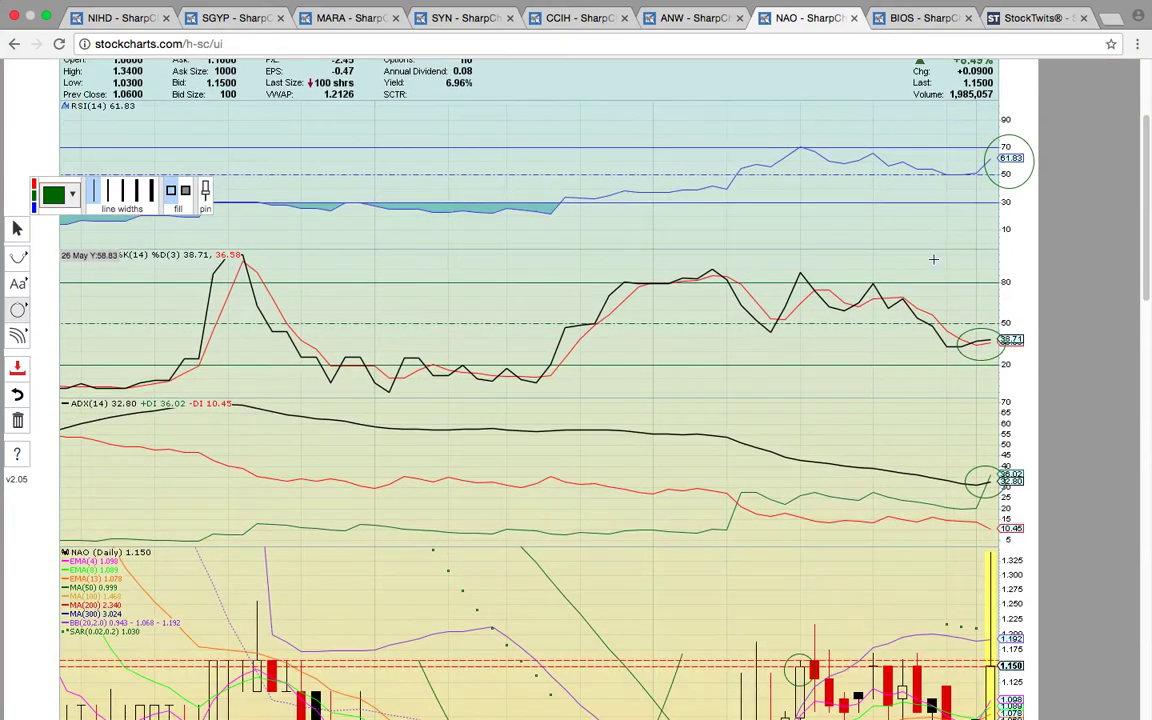
scroll(926, 254, down, 2)
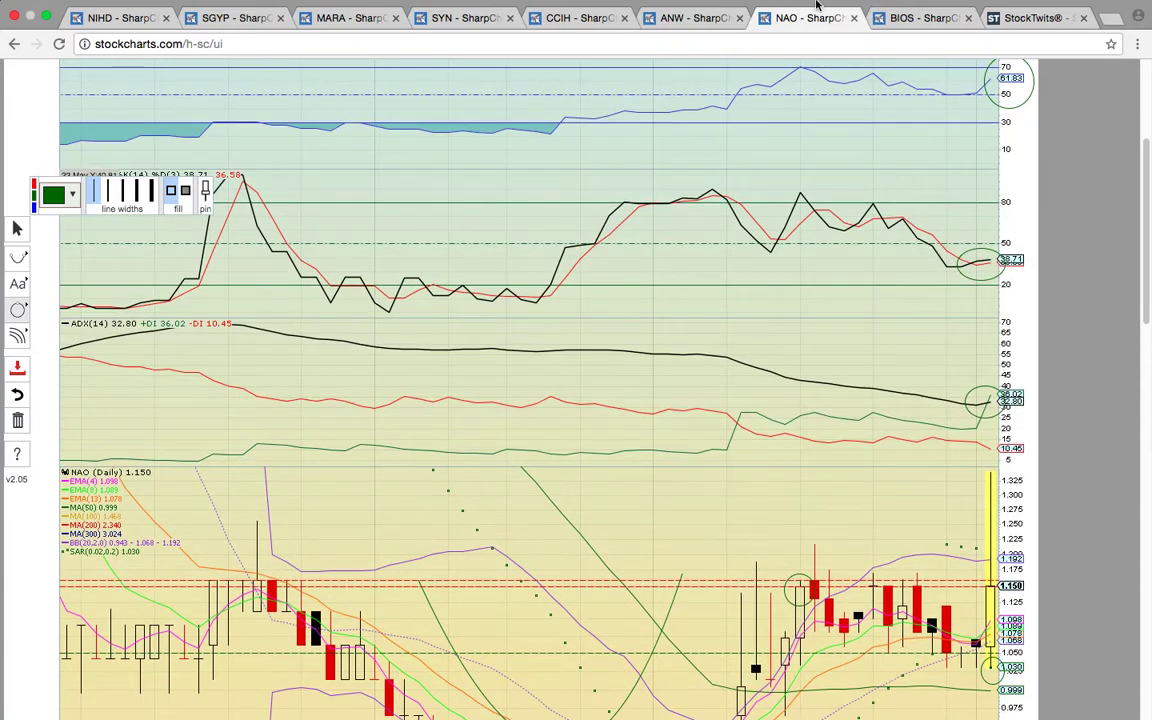
Open the BIOS chart and circle its 2.12 latest price label with a green ellipse
click(920, 20)
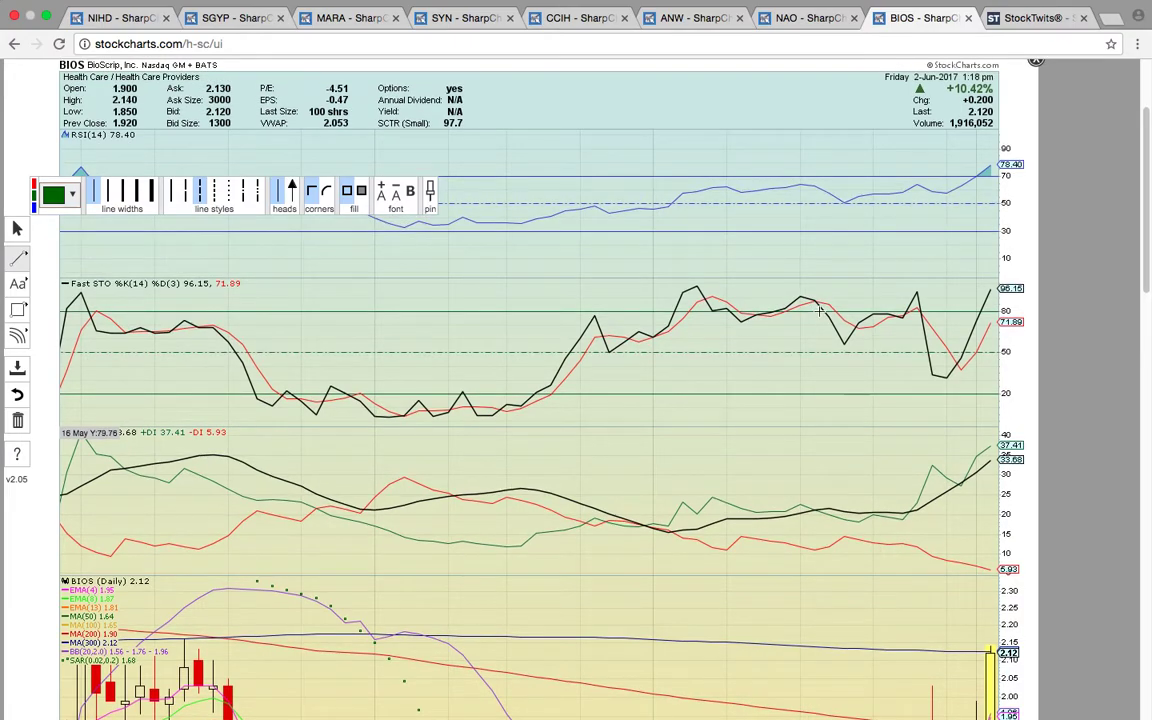
scroll(818, 305, down, 5)
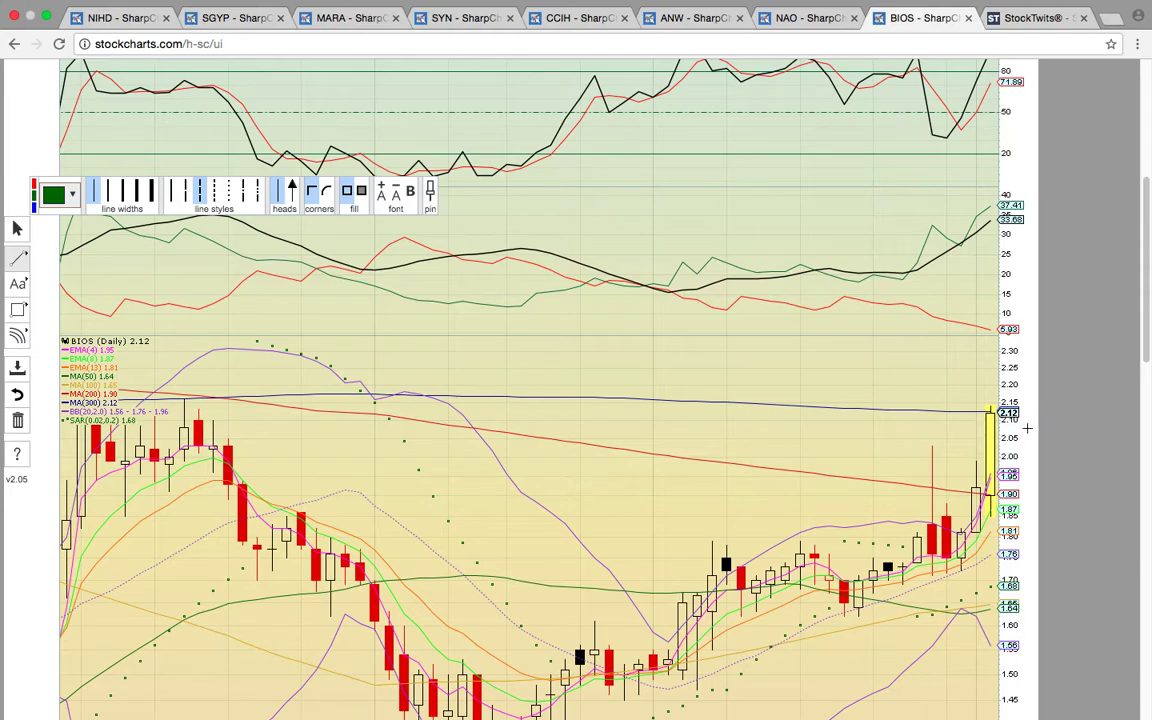
click(18, 310)
click(44, 335)
drag(1030, 427, 970, 400)
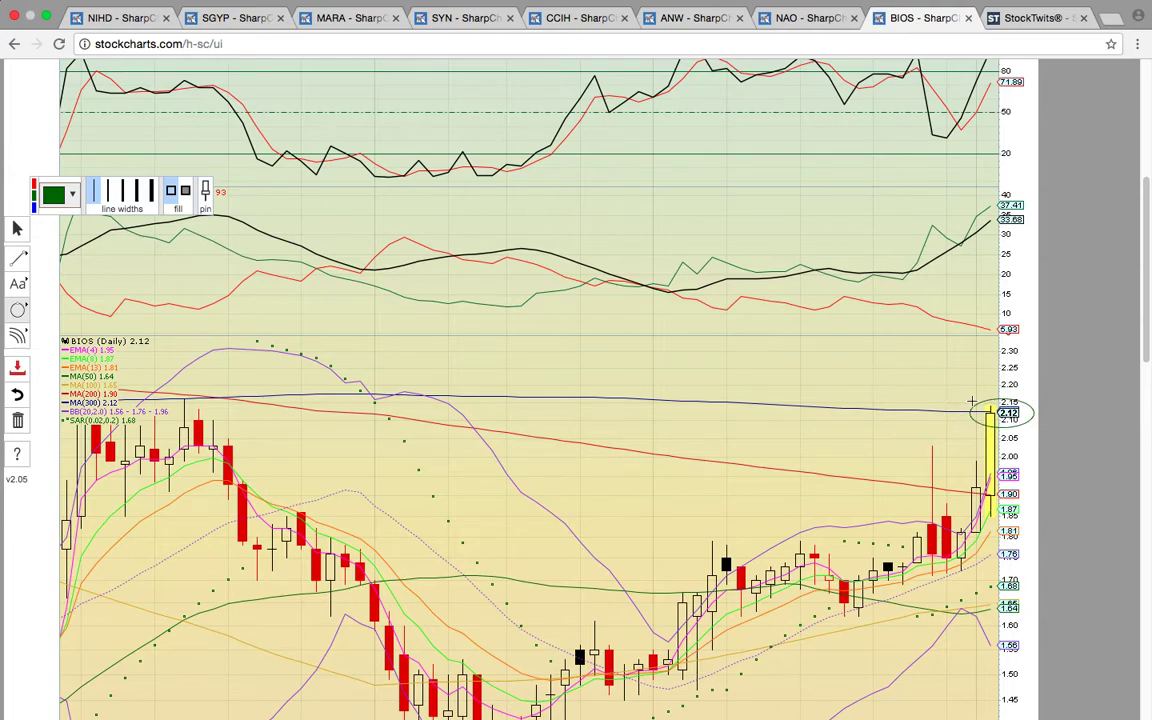
Circle the 1.90 and 1.87 price levels on the BIOS chart in green
scroll(960, 370, down, 3)
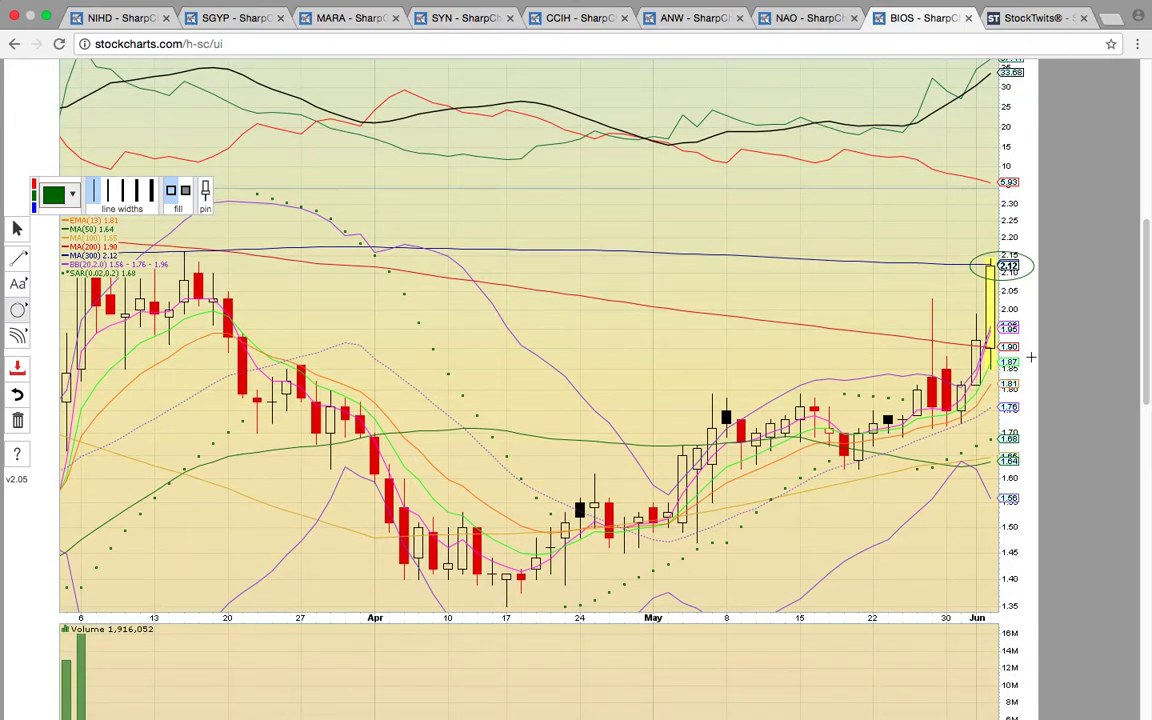
drag(1033, 364, 970, 336)
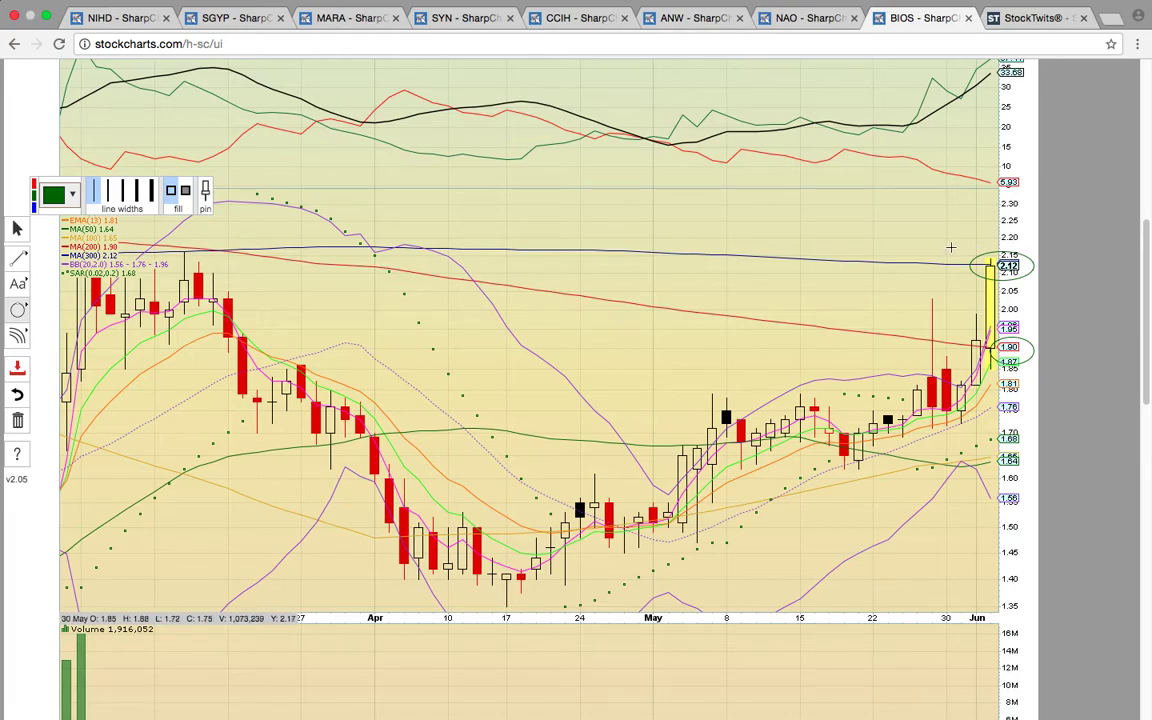
scroll(951, 247, down, 3)
scroll(951, 247, up, 5)
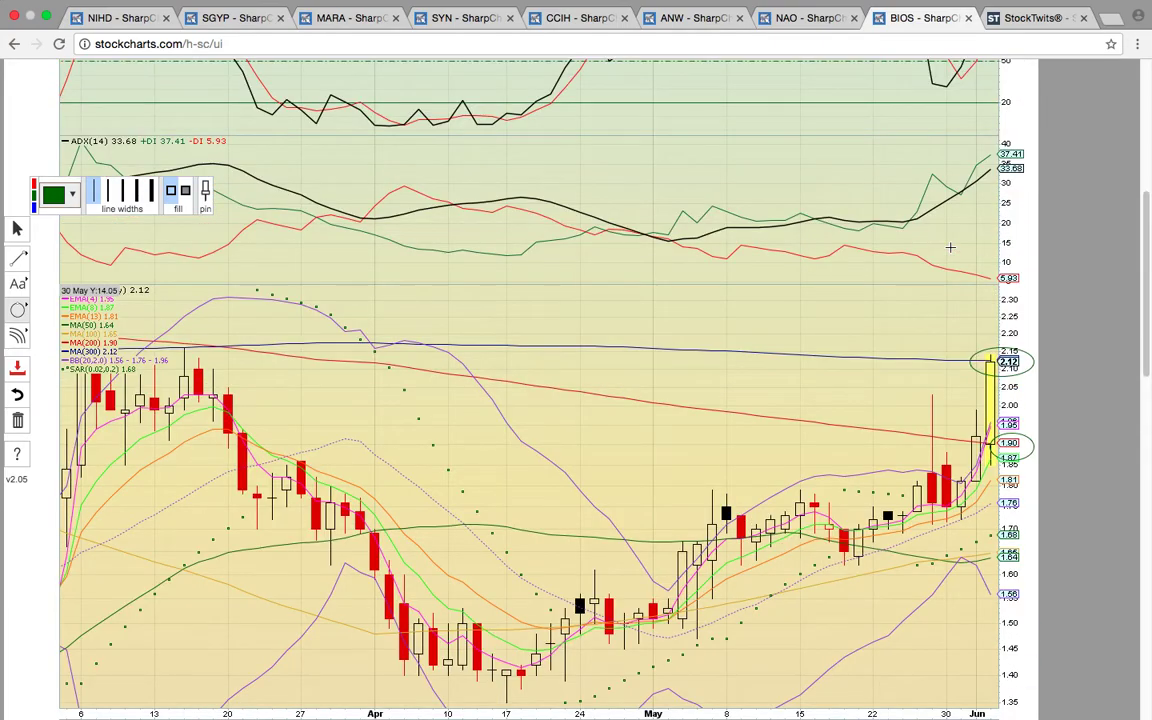